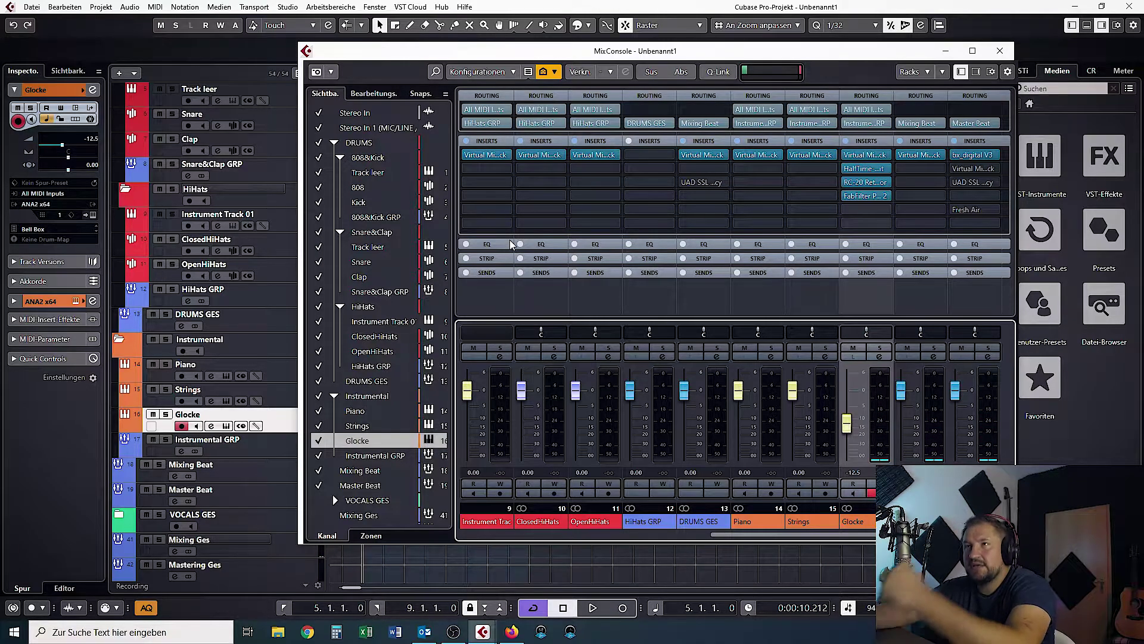
# Insert ShaperBox 2 with the Slight change preset on Glocke's slot 5, audition it, and close the MixConsole.
pyautogui.click(879, 210)
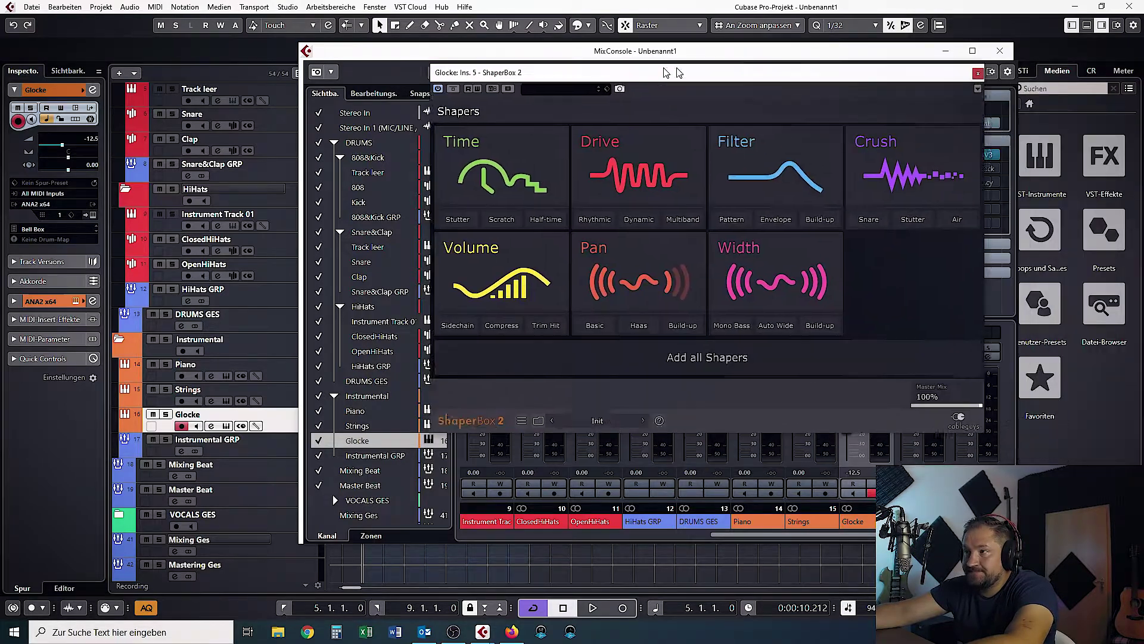
pyautogui.click(589, 422)
pyautogui.press('space')
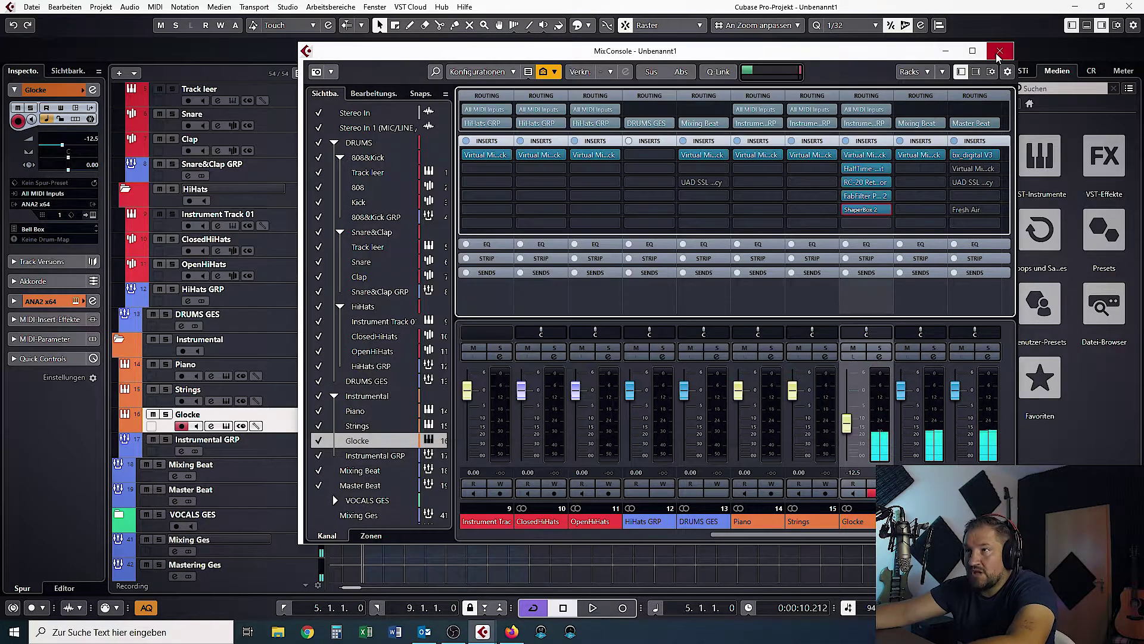
pyautogui.click(1000, 51)
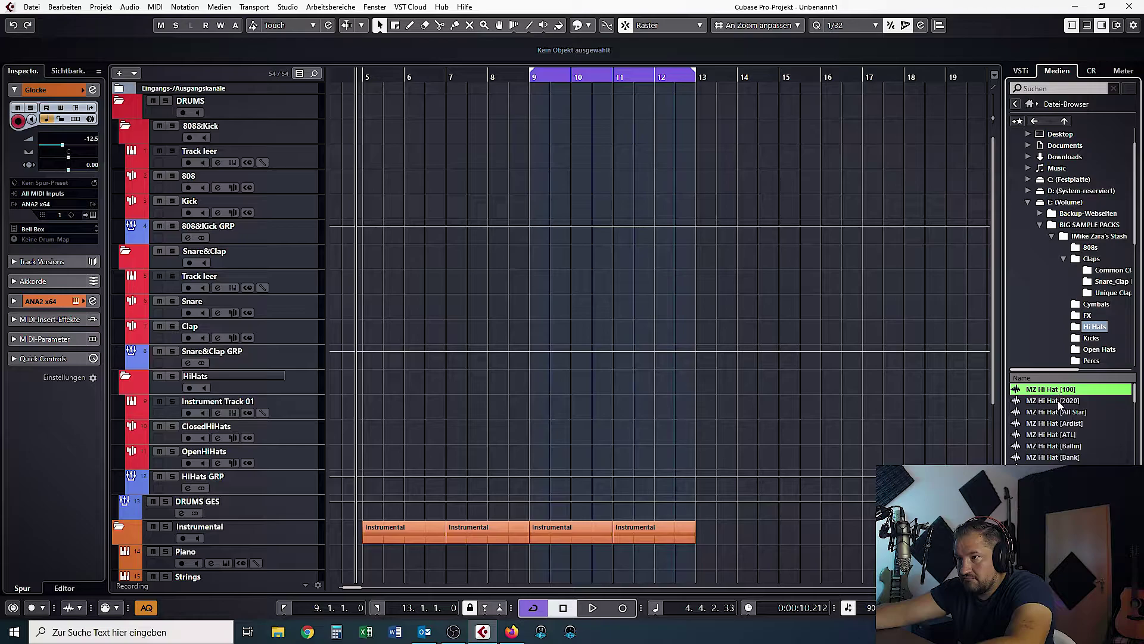
# Load the clap samples into Sampler Control, then record new Clap and Snare parts starting at bar 9.
pyautogui.click(1060, 401)
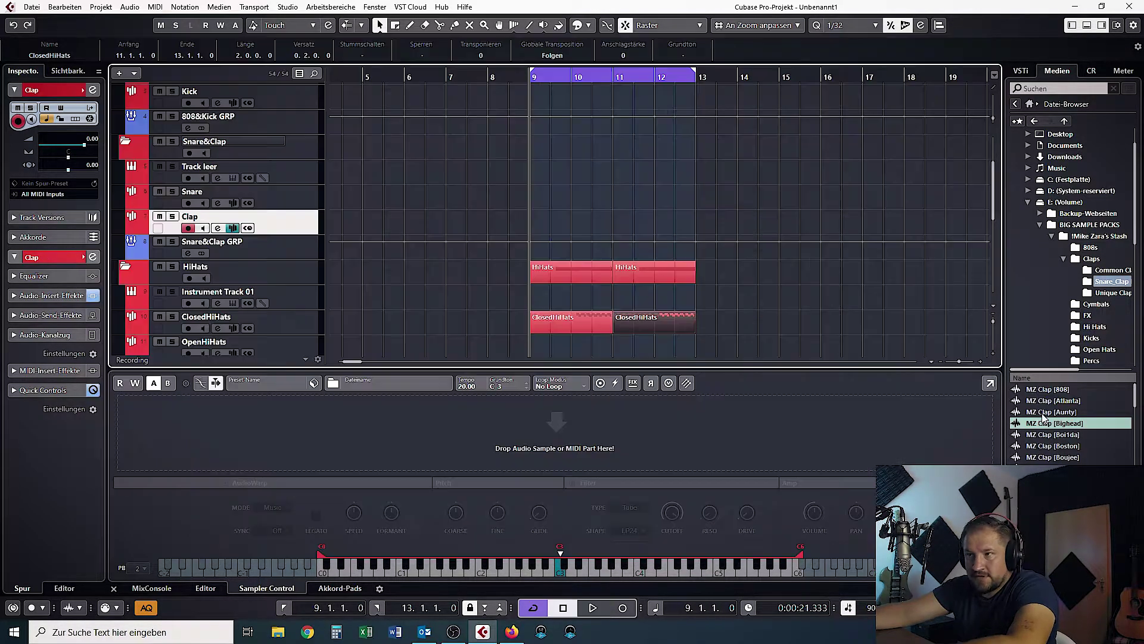
pyautogui.click(624, 609)
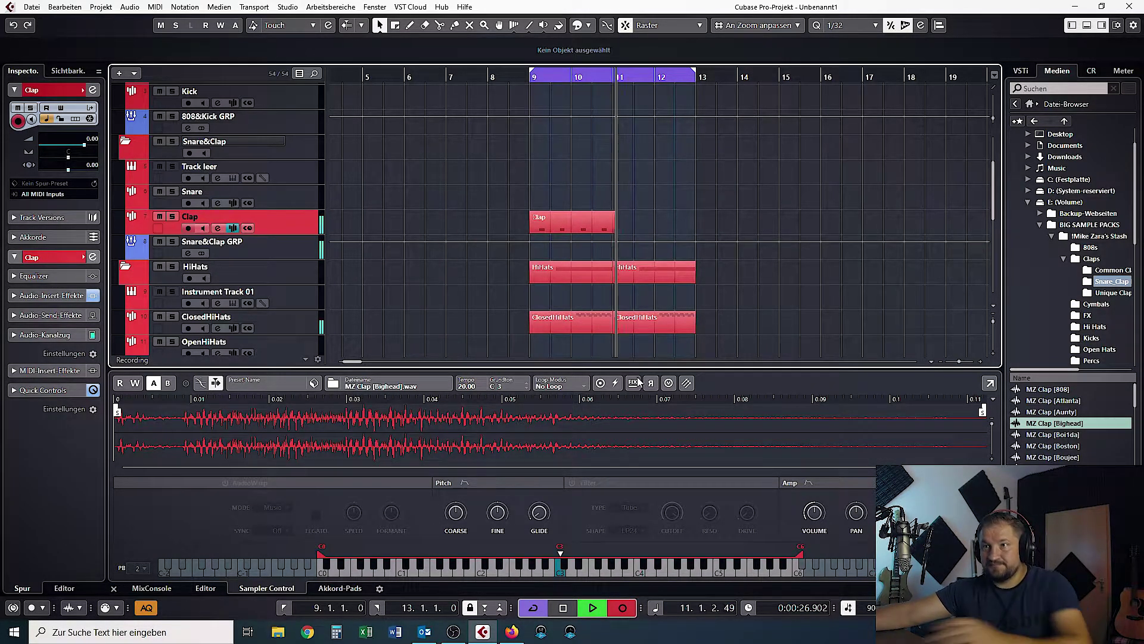
pyautogui.click(625, 609)
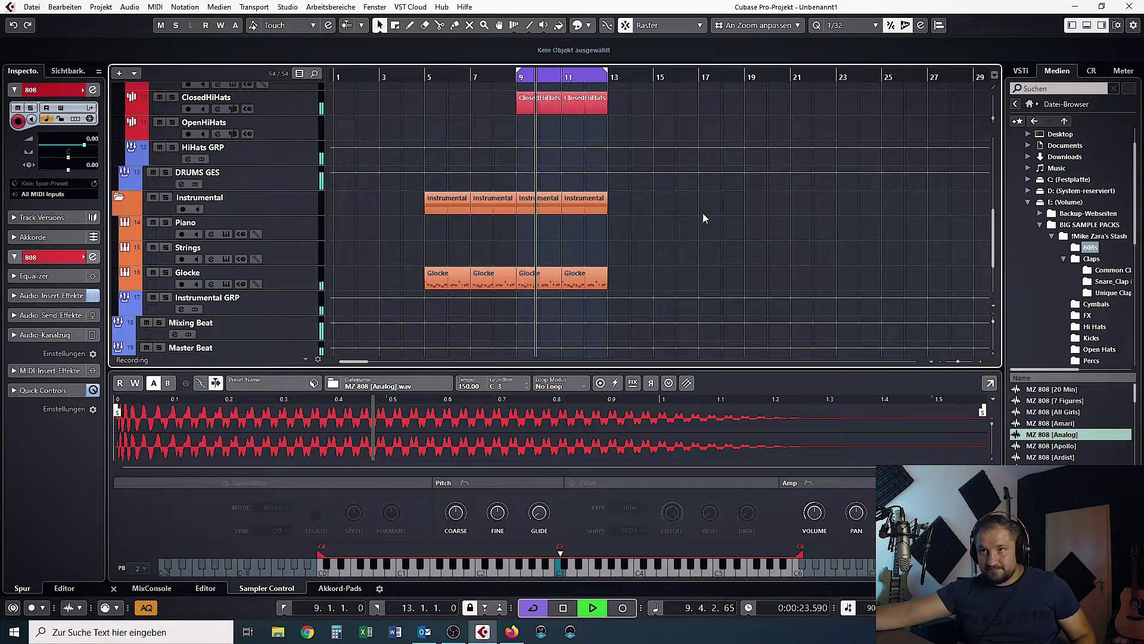
# Load MZ 808 [Analog] on the 808 track and duplicate the selected parts with Ctrl+D to bar 21.
pyautogui.scroll(6, 685, 217)
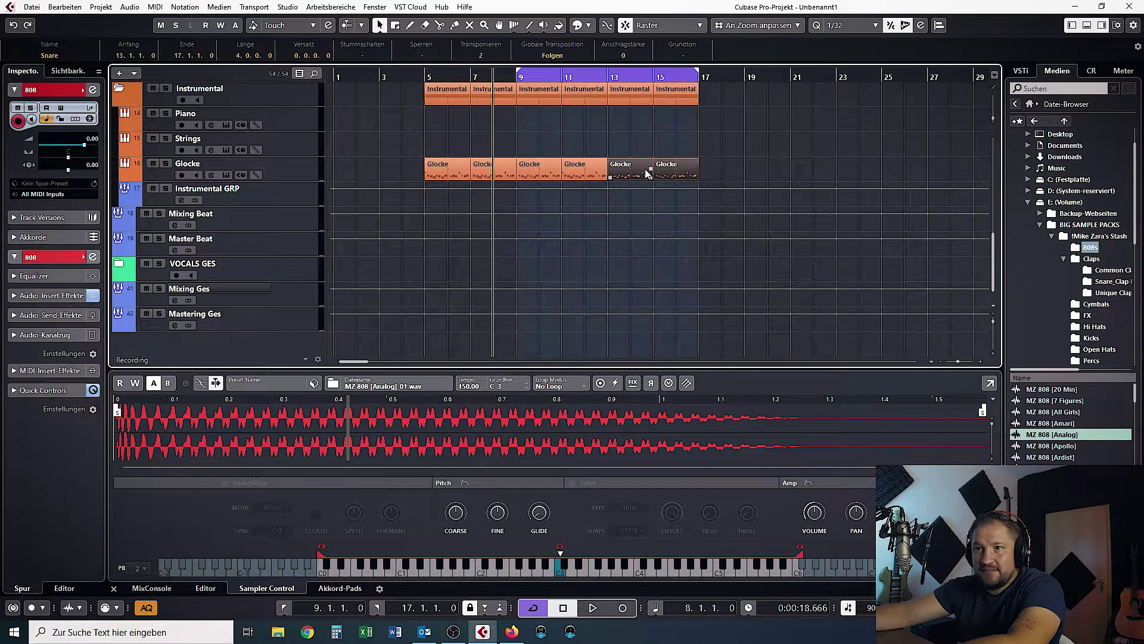
pyautogui.scroll(8, 644, 170)
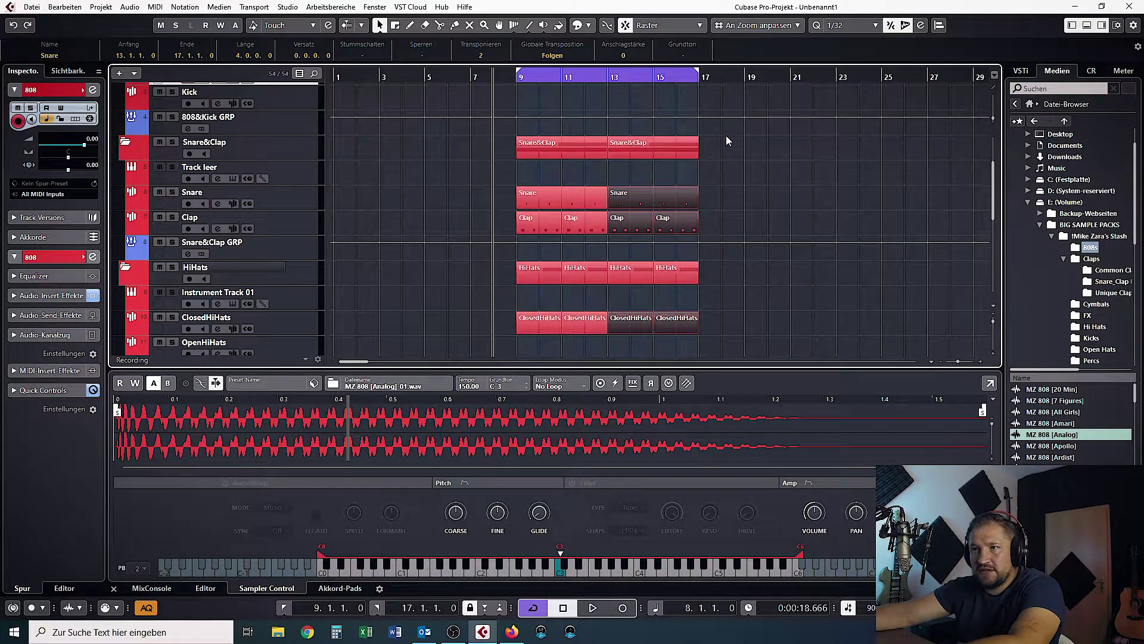
pyautogui.scroll(-8, 685, 161)
pyautogui.hotkey('ctrl', 'd')
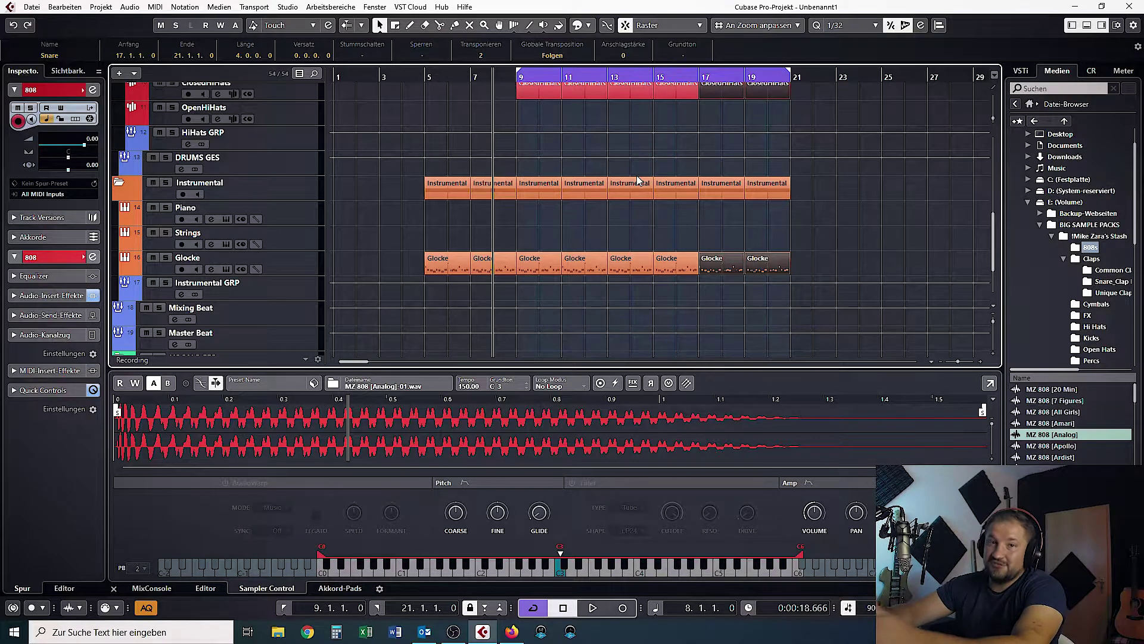
# Clear the part selection and record a new 808 pattern on the 808 track in the loop.
pyautogui.click(928, 237)
pyautogui.scroll(6, 882, 246)
pyautogui.scroll(-2, 864, 220)
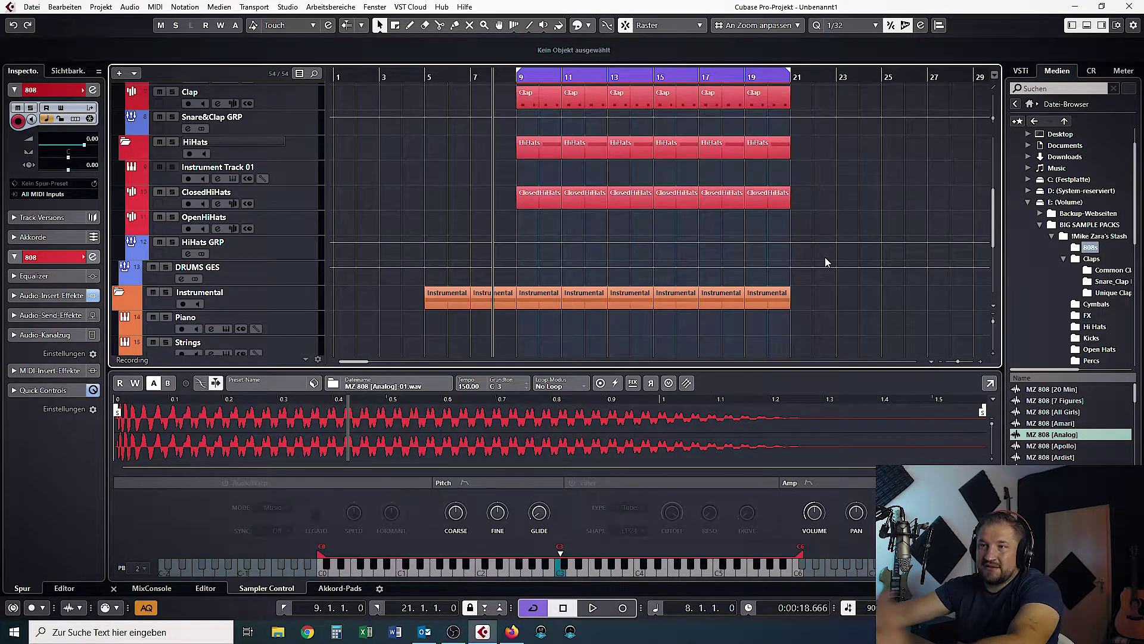
pyautogui.scroll(-2, 825, 259)
pyautogui.scroll(6, 334, 119)
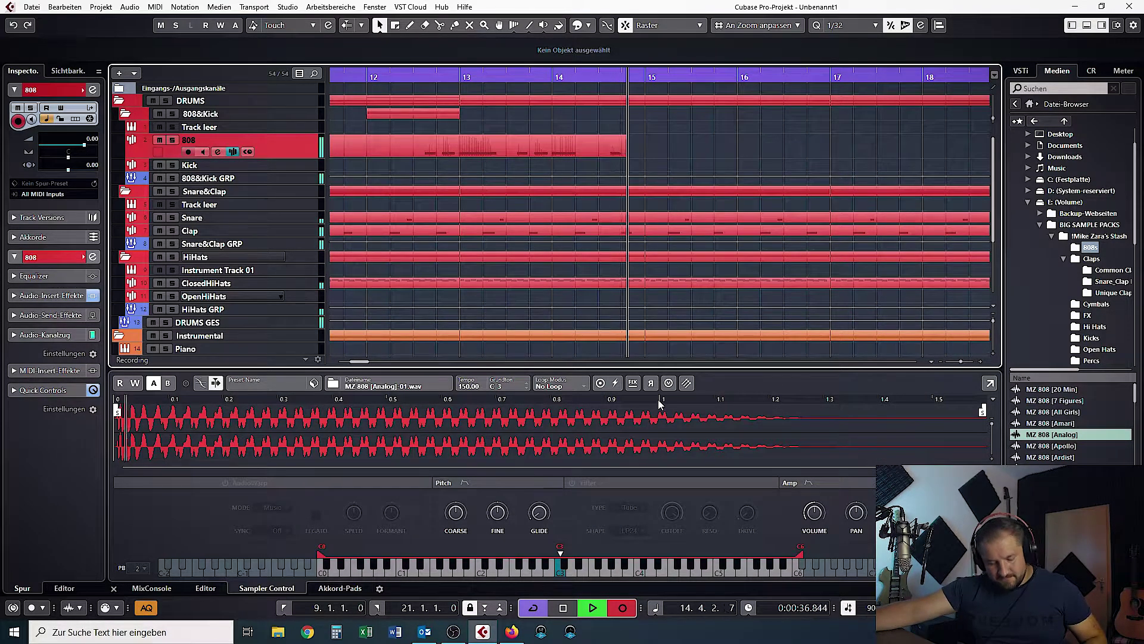
# Stop the 808 recording, step through the Kicks folder to MZ Kick [Clean], and load it on Kick.
pyautogui.press('space')
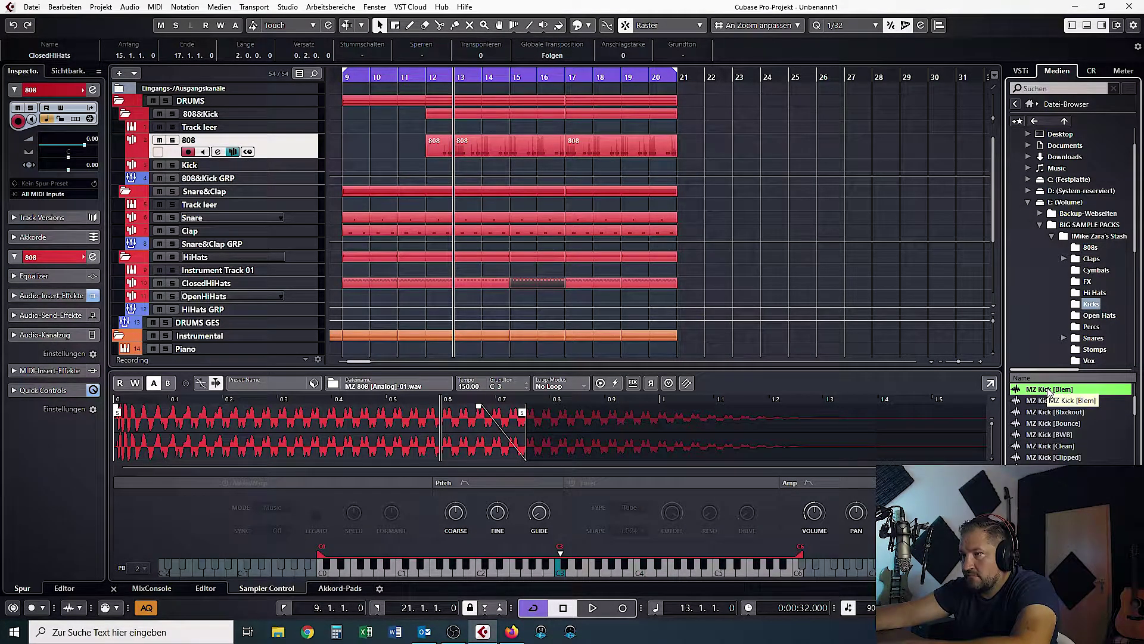
pyautogui.press('Down')
pyautogui.press('Down')
pyautogui.press('Down')
pyautogui.press('Down')
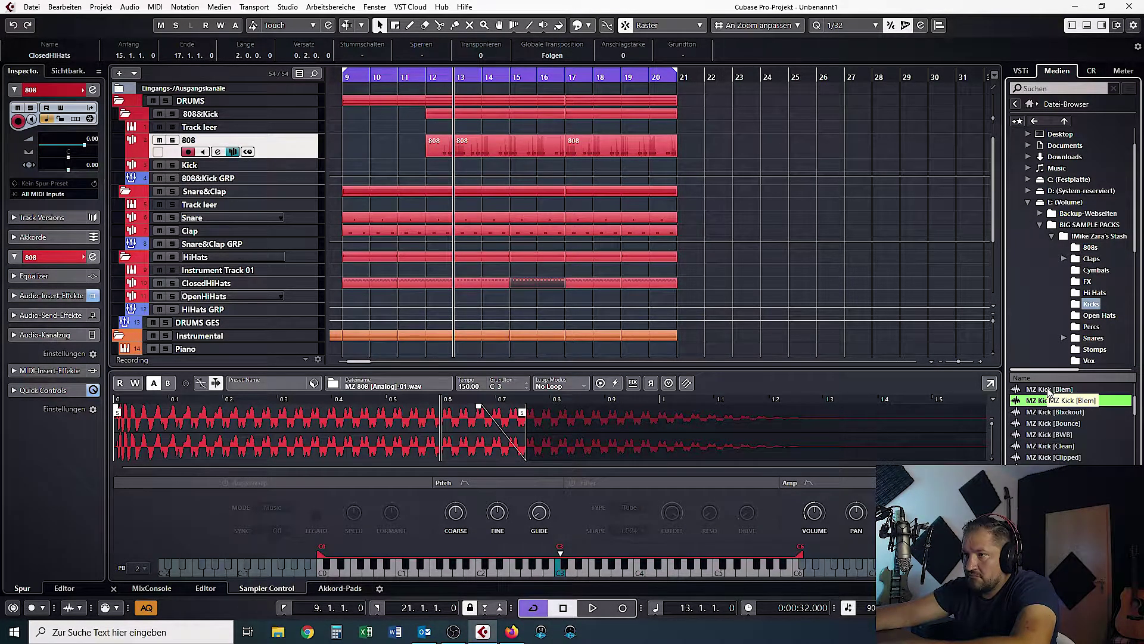
pyautogui.press('Down')
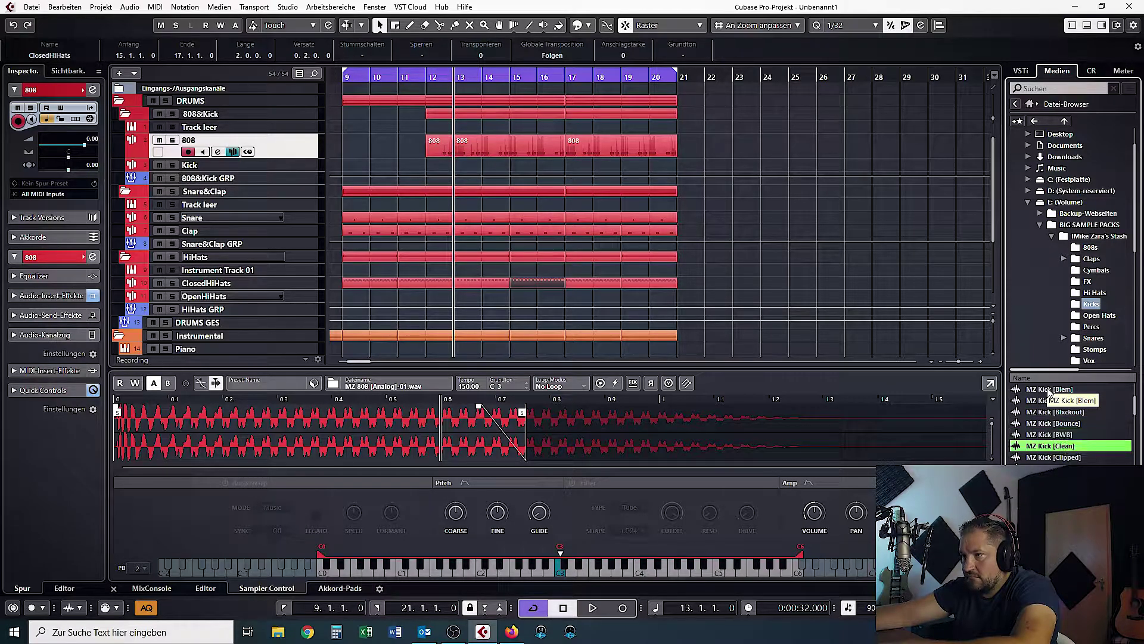
pyautogui.click(305, 164)
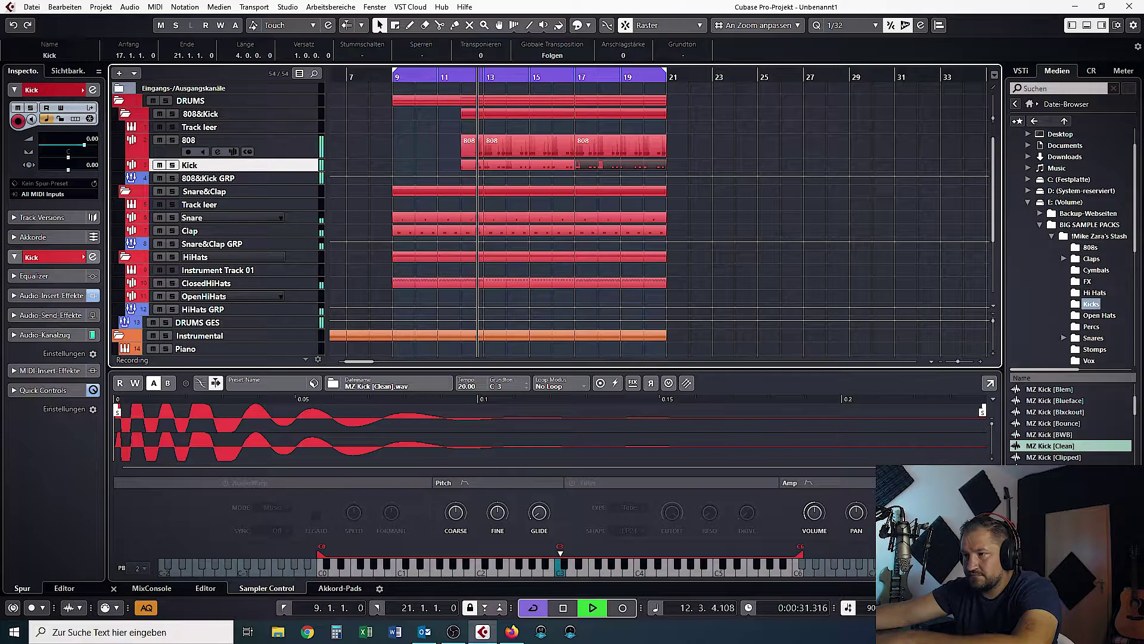
# In the MixConsole, pull the 808 and Kick faders down, Kick to -14.2 dB, and check playback.
pyautogui.press('F3')
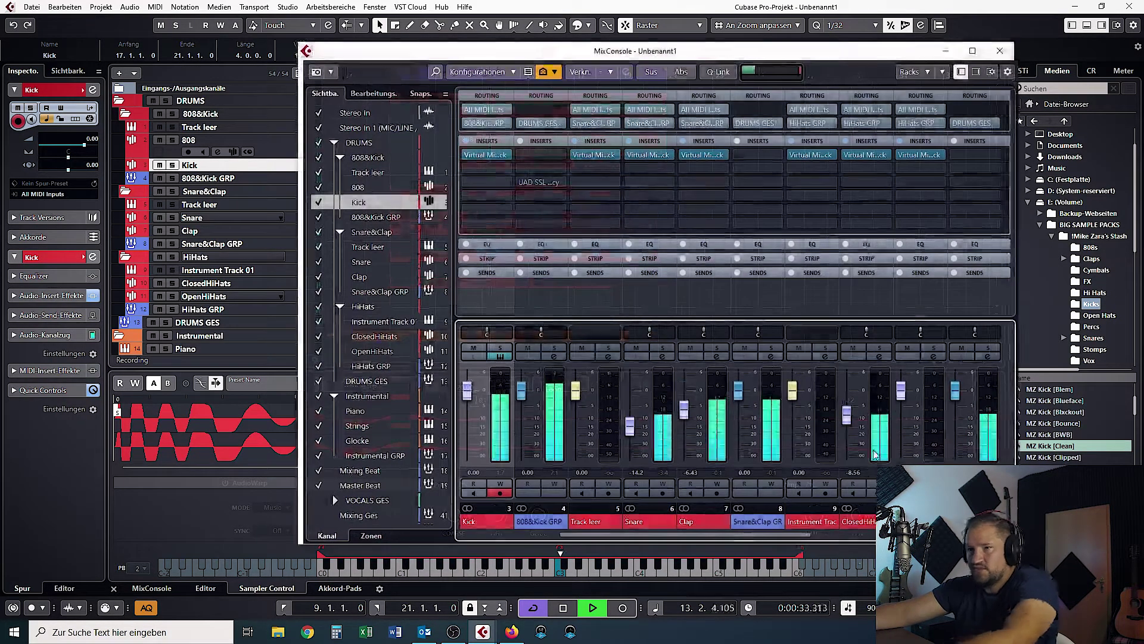
pyautogui.press('space')
pyautogui.moveTo(623, 534); pyautogui.dragTo(573, 535)
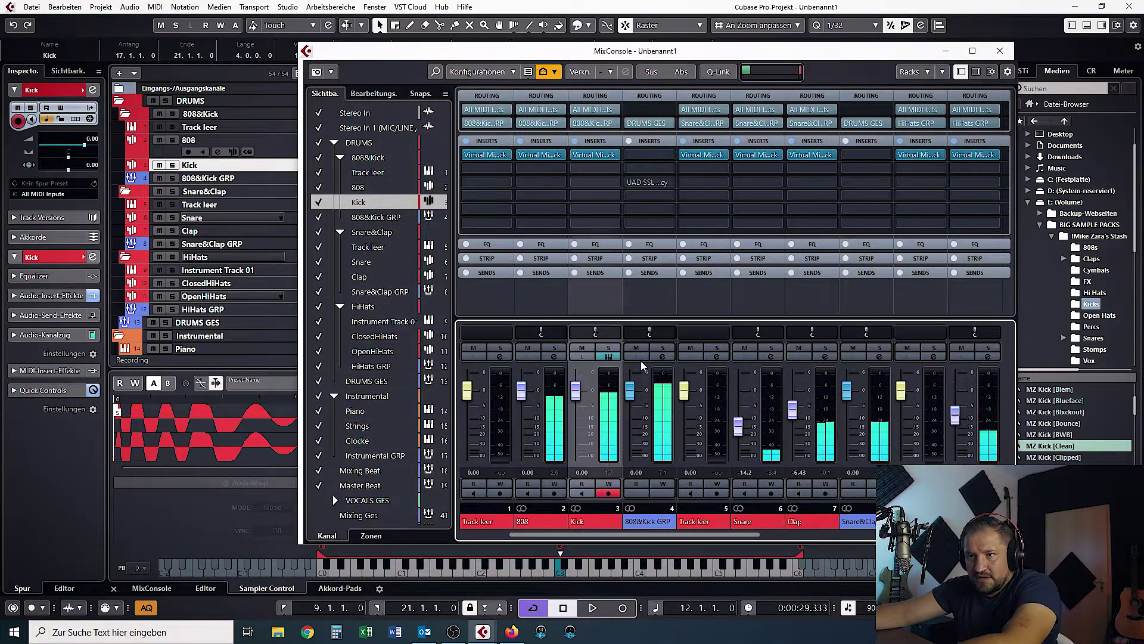
pyautogui.moveTo(522, 392); pyautogui.dragTo(523, 425)
pyautogui.moveTo(577, 401); pyautogui.dragTo(576, 426)
pyautogui.press('space')
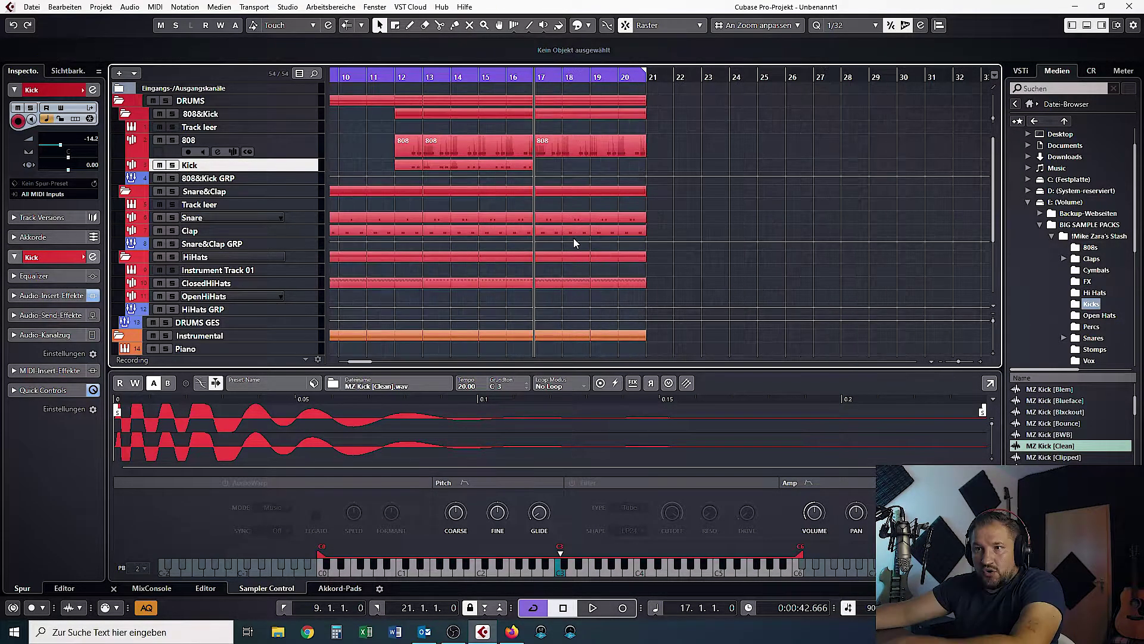
pyautogui.scroll(1, 573, 238)
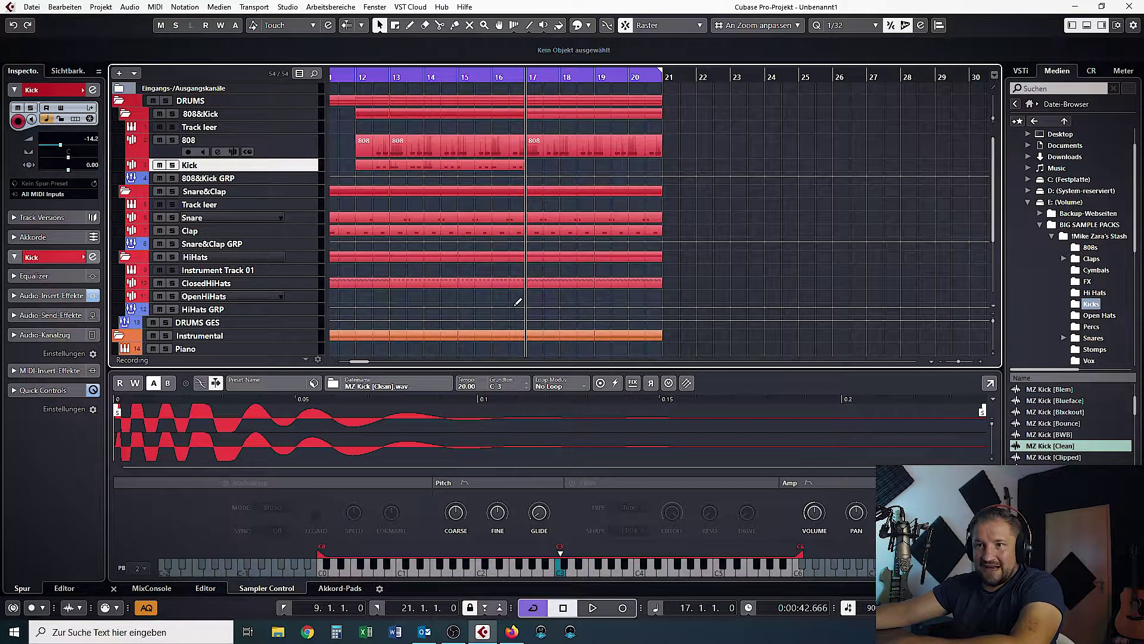
pyautogui.scroll(-4, 539, 304)
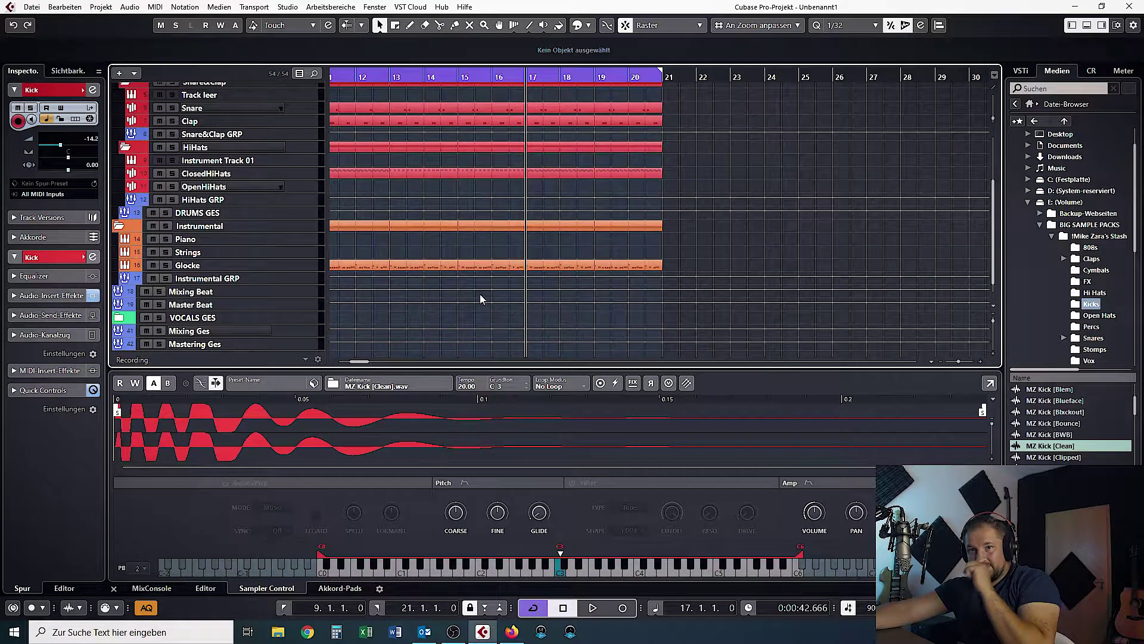
# Insert the HalfTime effect on the Glocke channel in the MixConsole.
pyautogui.press('F3')
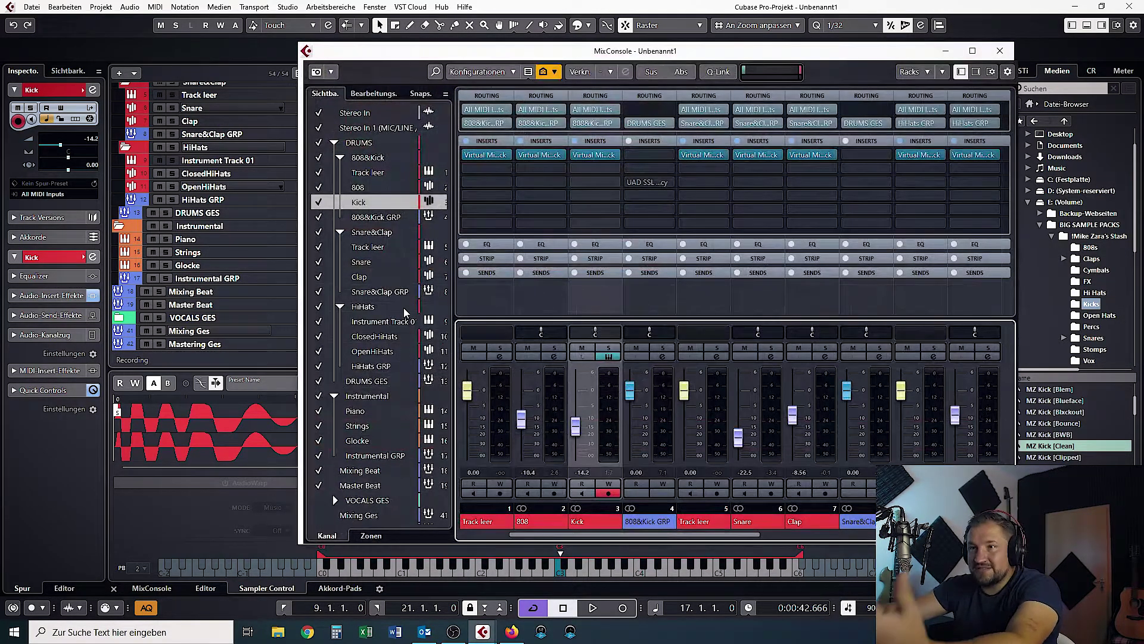
pyautogui.moveTo(624, 540); pyautogui.dragTo(877, 539)
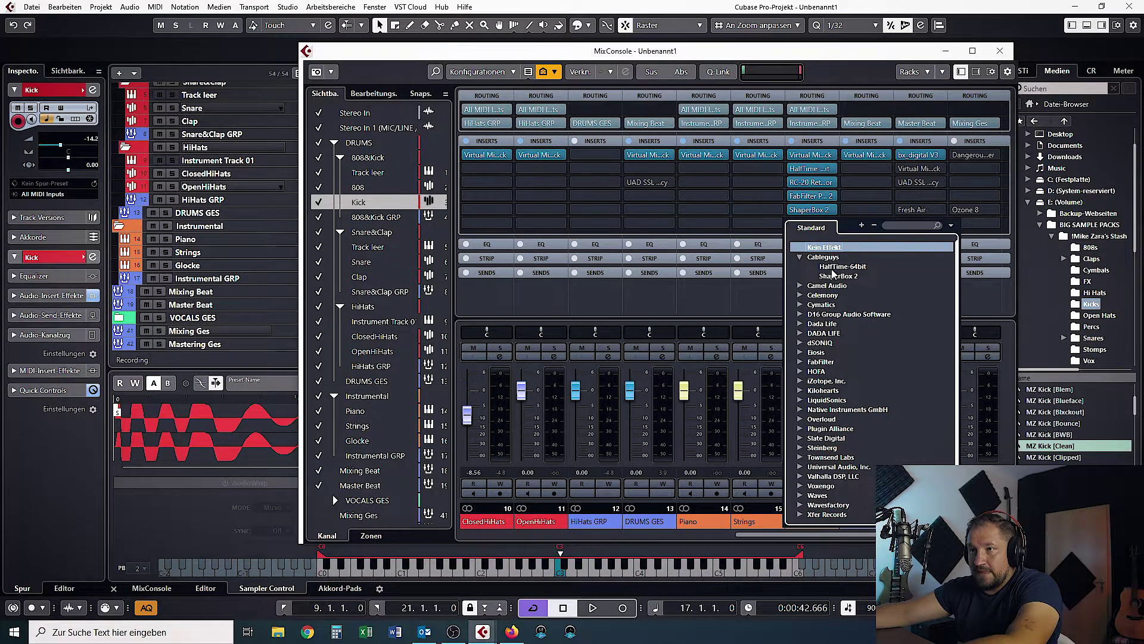
pyautogui.doubleClick(831, 269)
pyautogui.press('space')
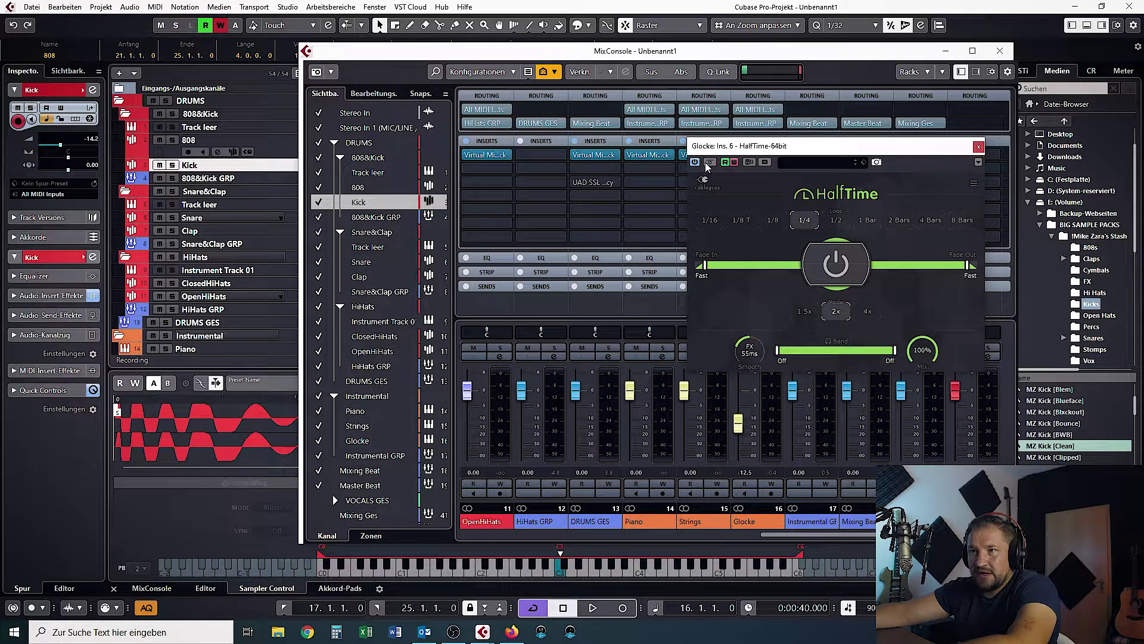
# Write HalfTime bypass automation on Glocke during playback, then disable Write.
pyautogui.press('space')
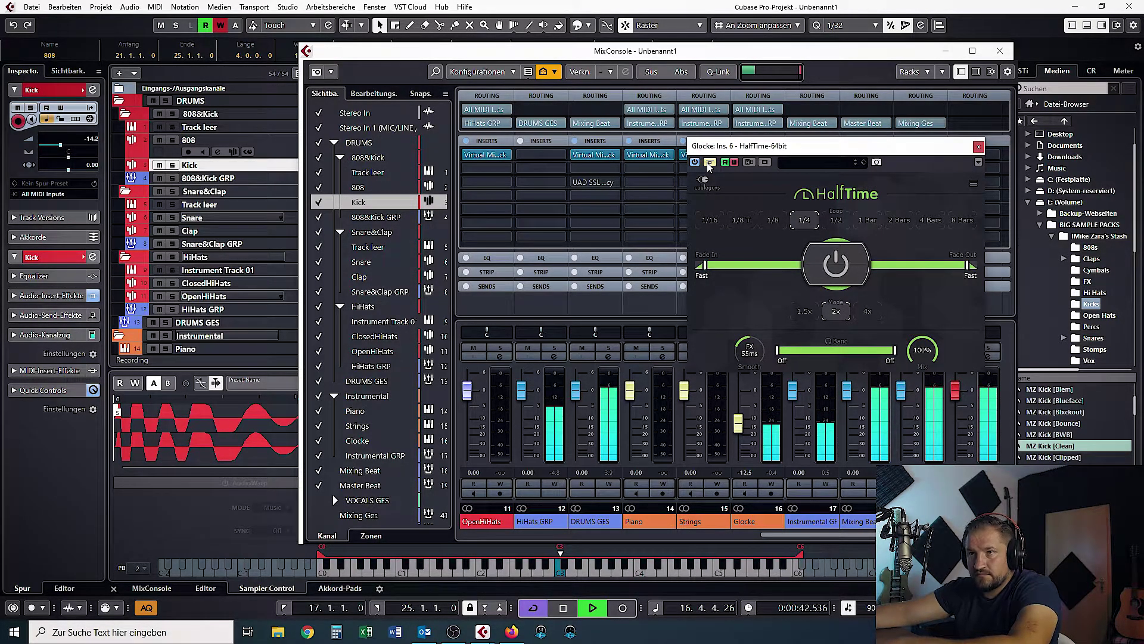
pyautogui.click(710, 163)
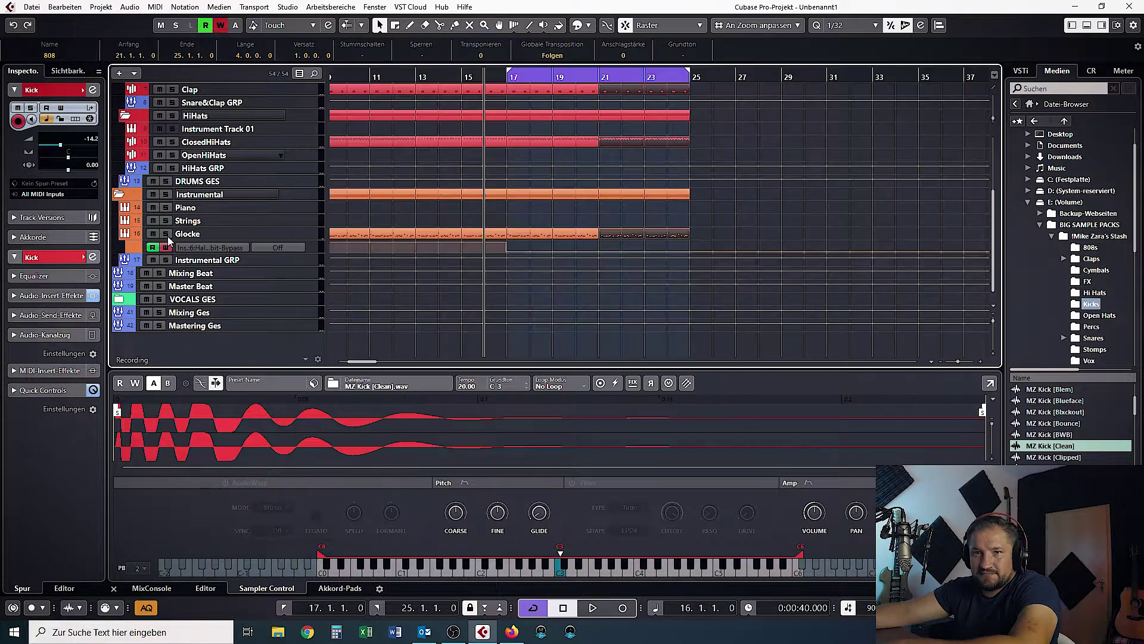
pyautogui.click(166, 248)
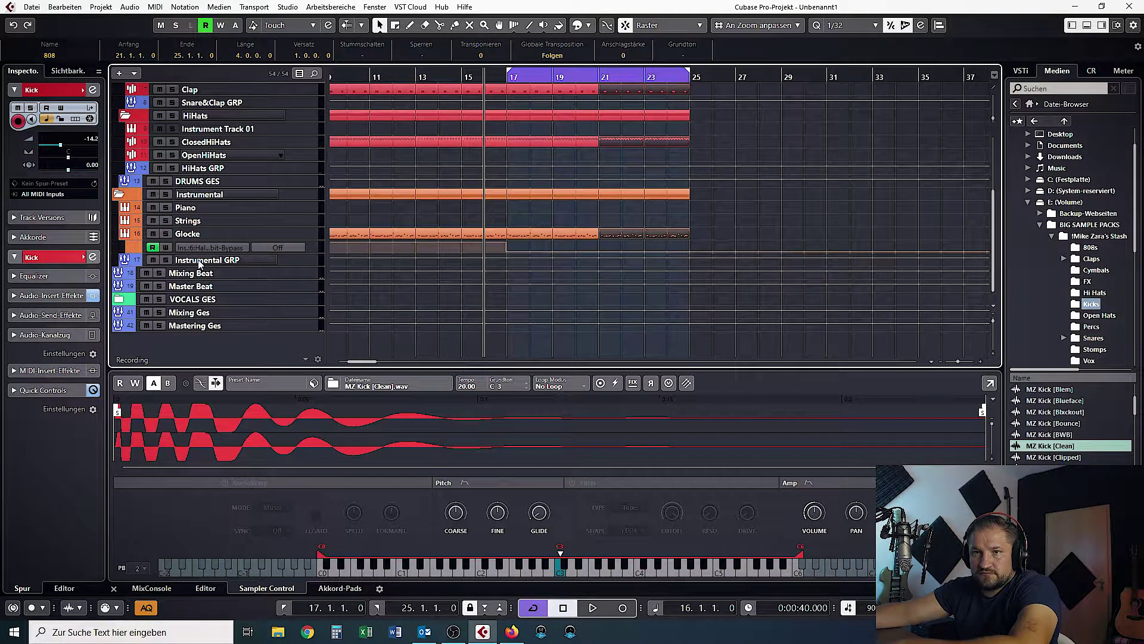
# Enlarge Glocke's HalfTime bypass automation lane, then select the Glocke track and marquee its part.
pyautogui.click(310, 249)
pyautogui.moveTo(311, 253); pyautogui.dragTo(310, 301)
pyautogui.scroll(3, 575, 294)
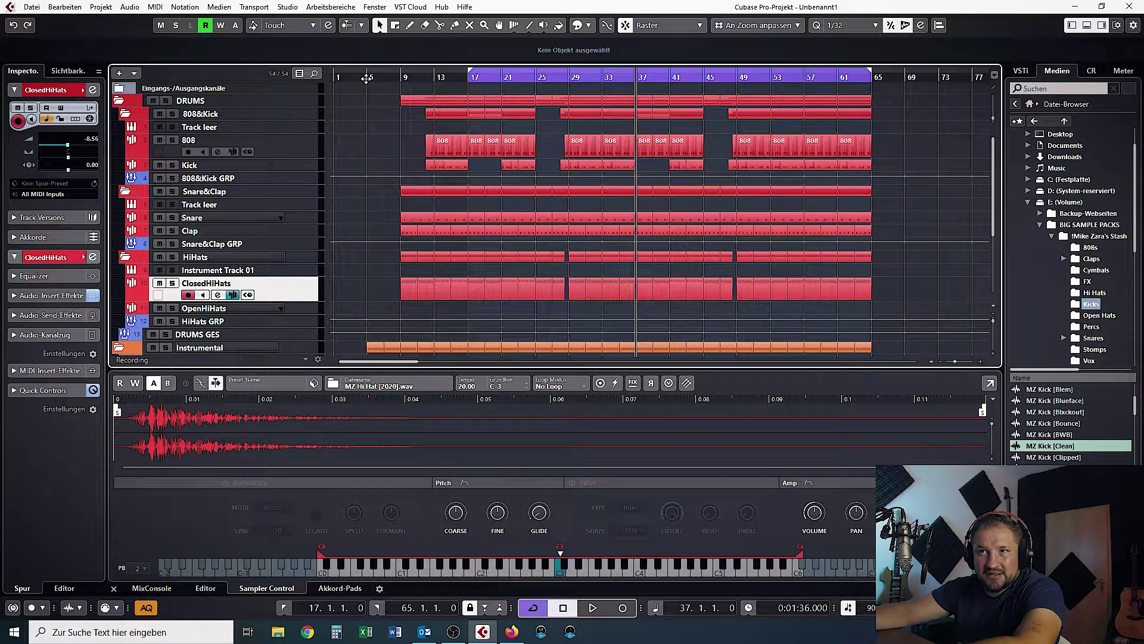
pyautogui.scroll(-4, 862, 276)
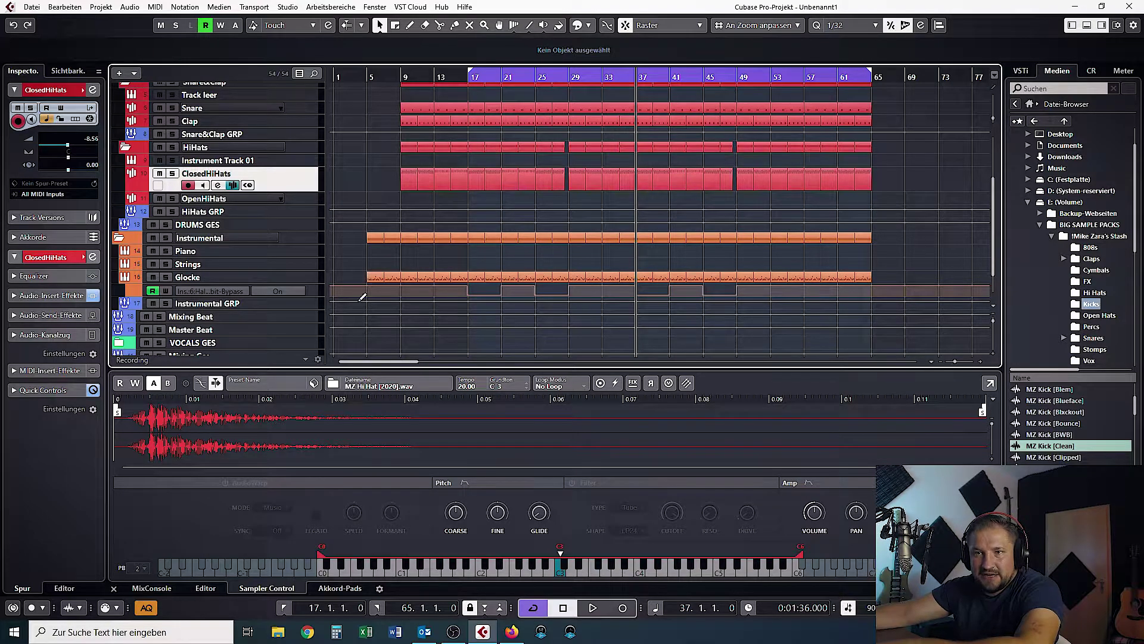
pyautogui.click(306, 277)
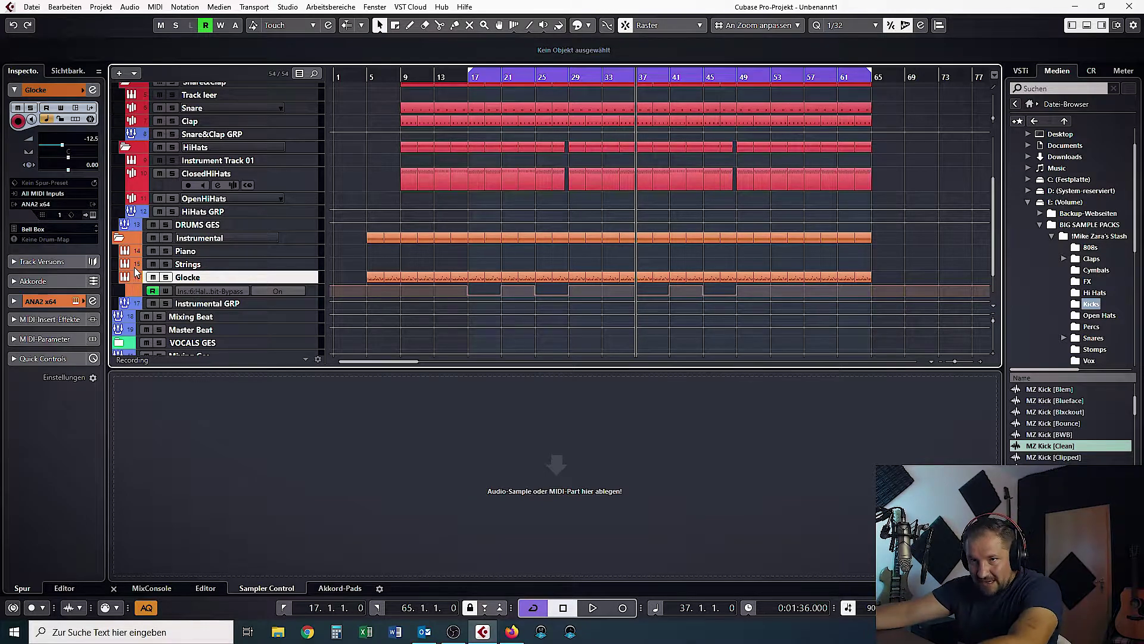
pyautogui.moveTo(360, 274); pyautogui.dragTo(795, 277)
# Render the selected Glocke parts in place with current settings into a new Glocke (R) audio track.
pyautogui.press('g')
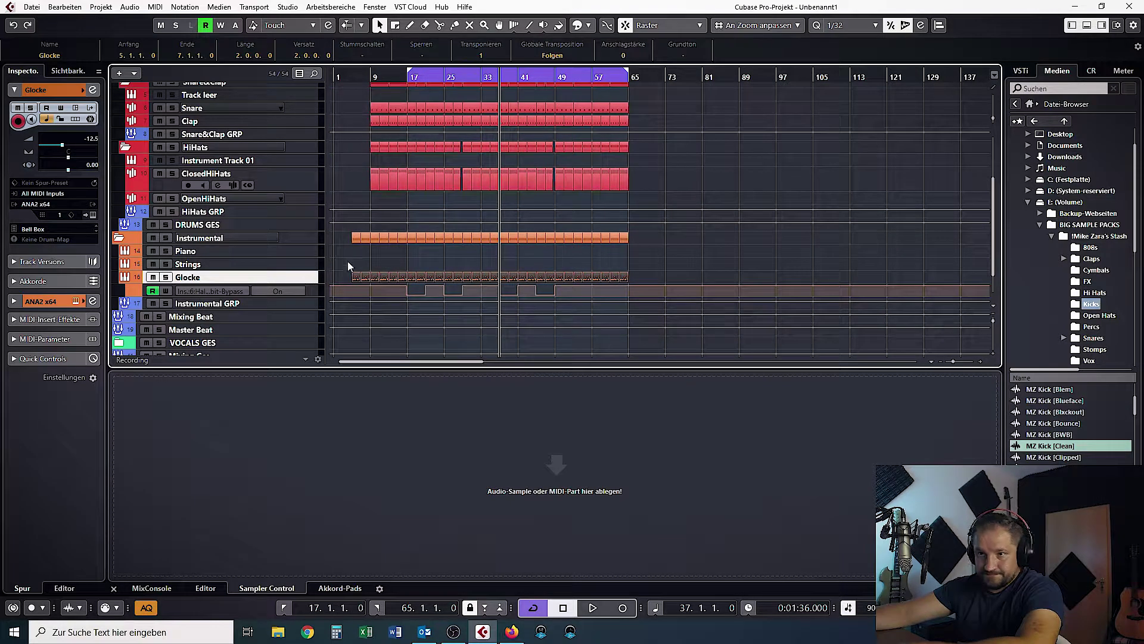
pyautogui.rightClick(386, 278)
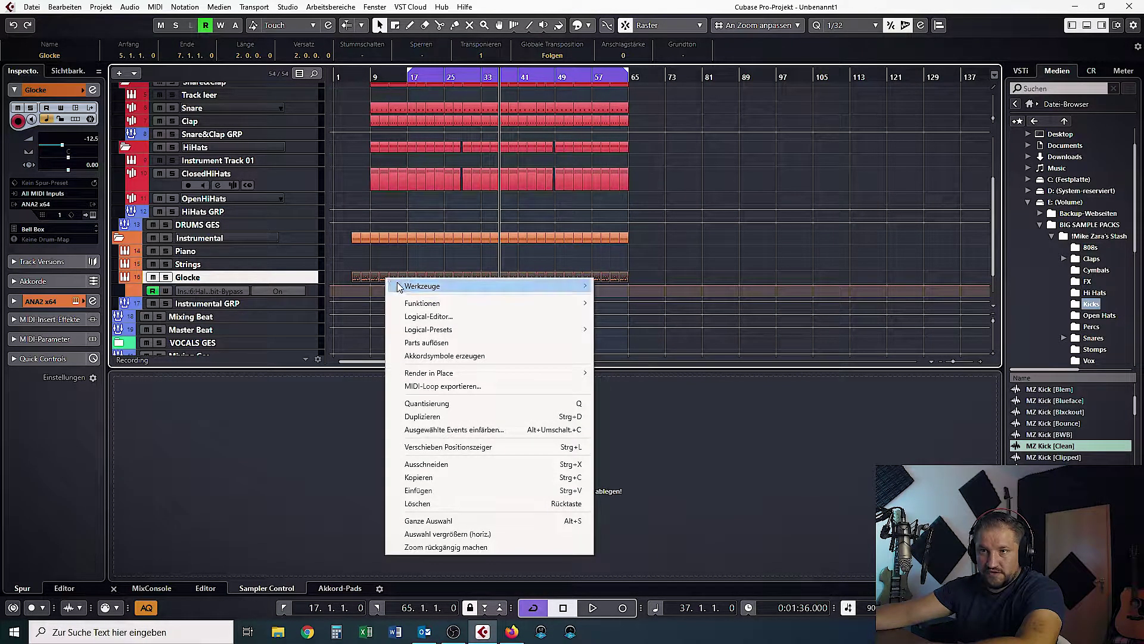
pyautogui.moveTo(493, 374)
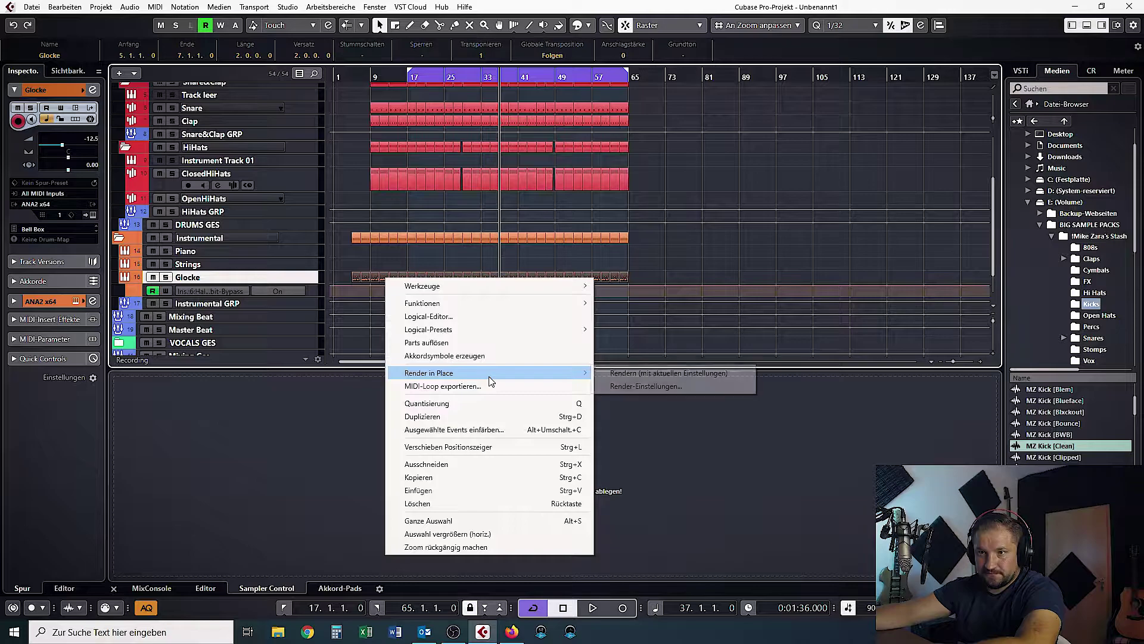
pyautogui.click(658, 373)
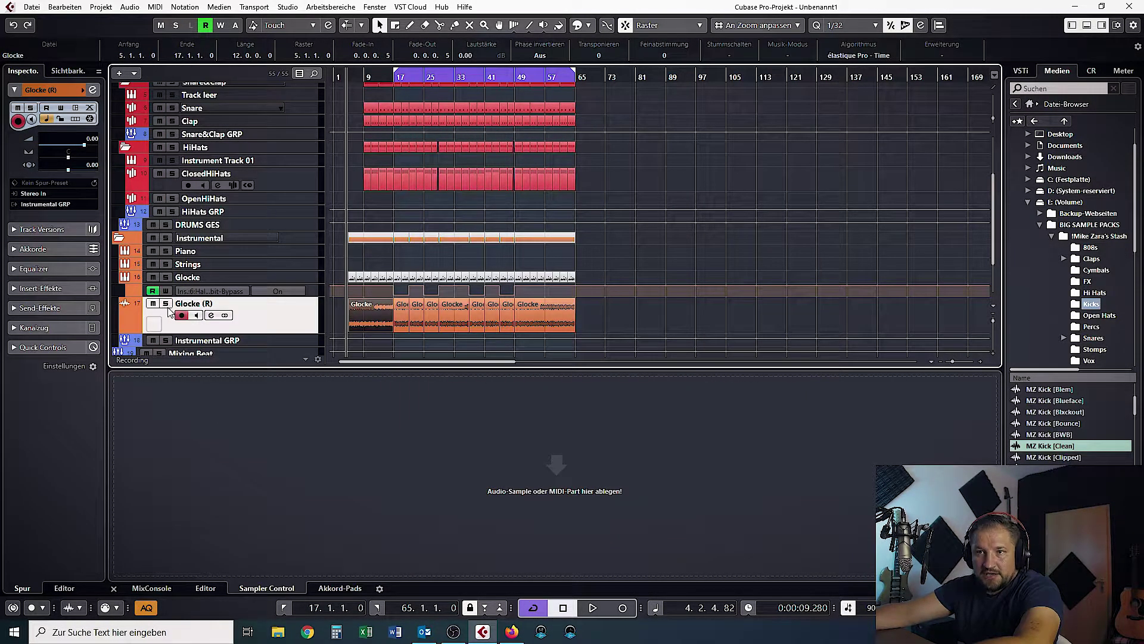
pyautogui.scroll(5, 338, 265)
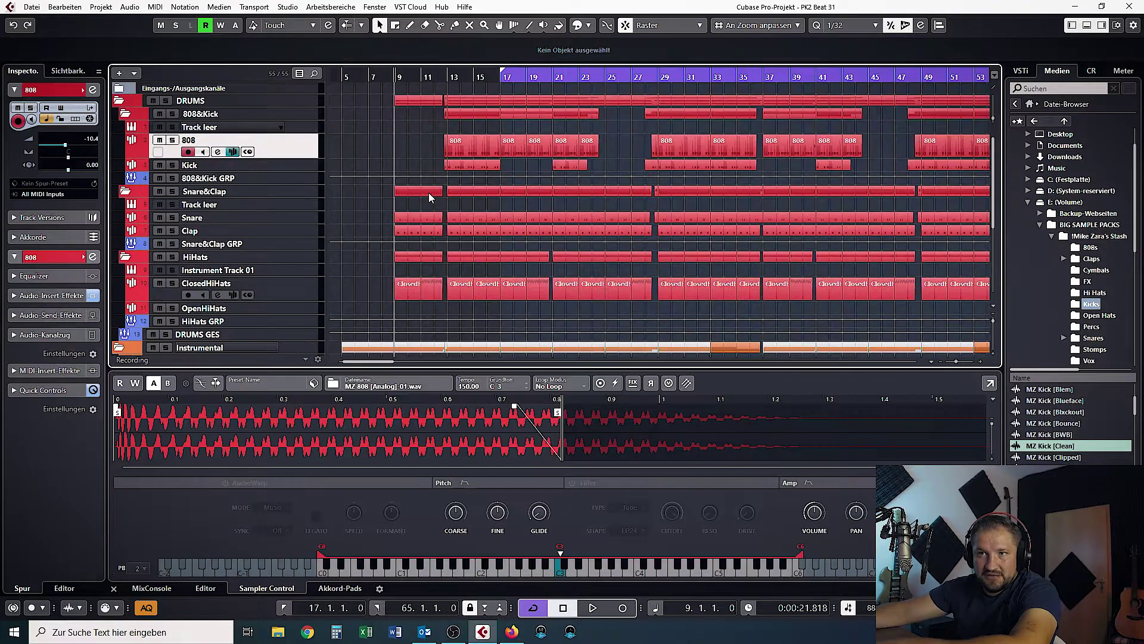
pyautogui.scroll(3, 417, 202)
pyautogui.scroll(2, 353, 162)
pyautogui.scroll(-2, 366, 164)
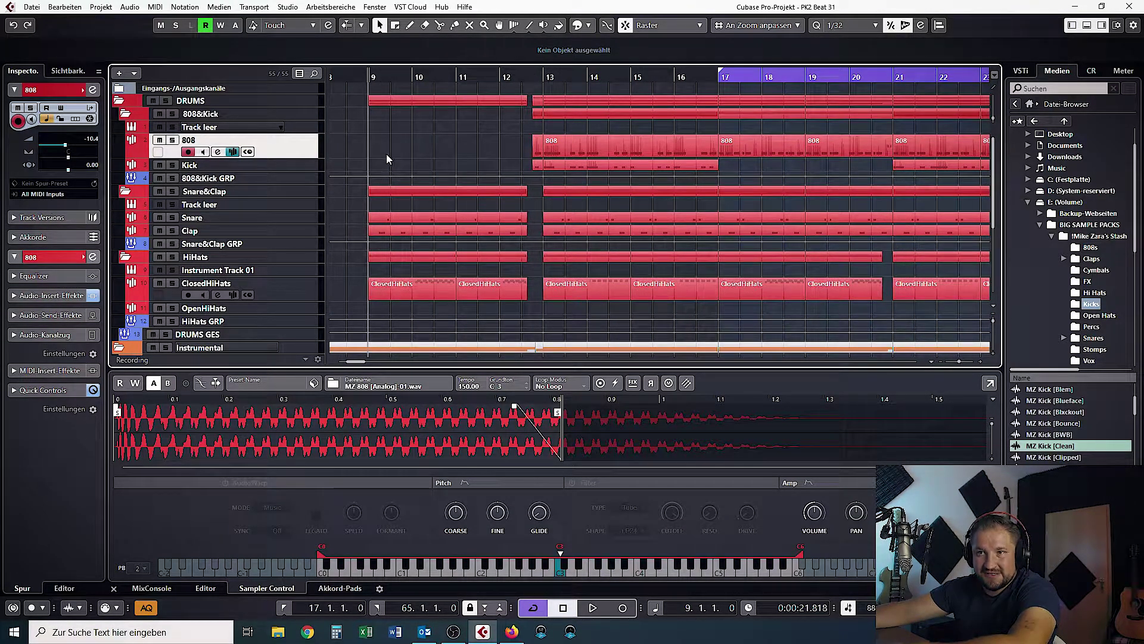
pyautogui.press('space')
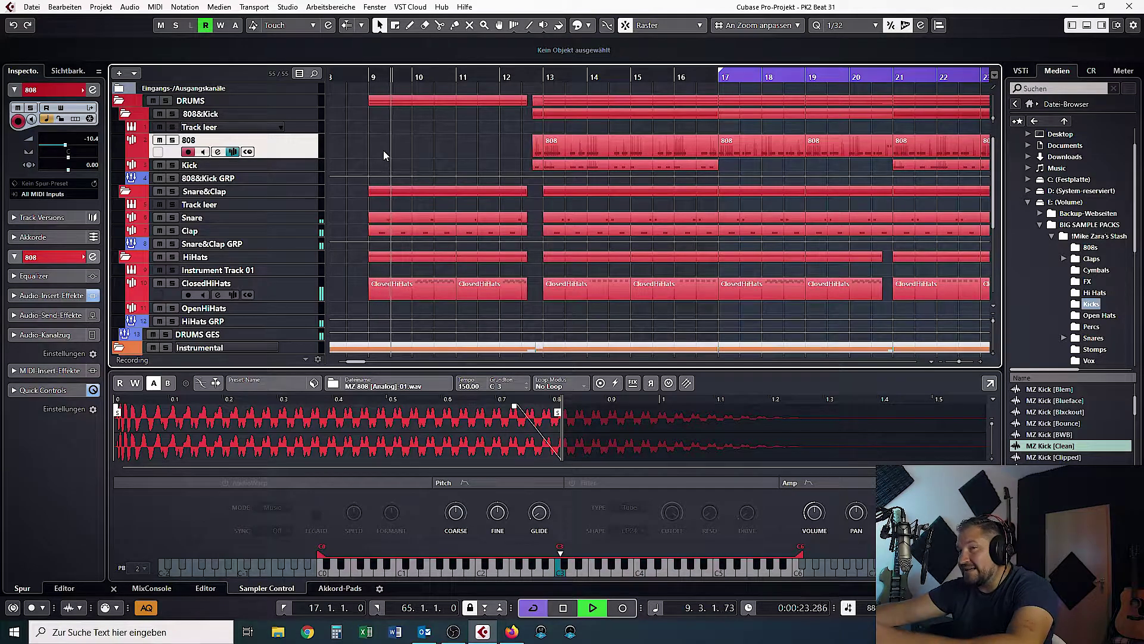
pyautogui.press('space')
pyautogui.click(522, 76)
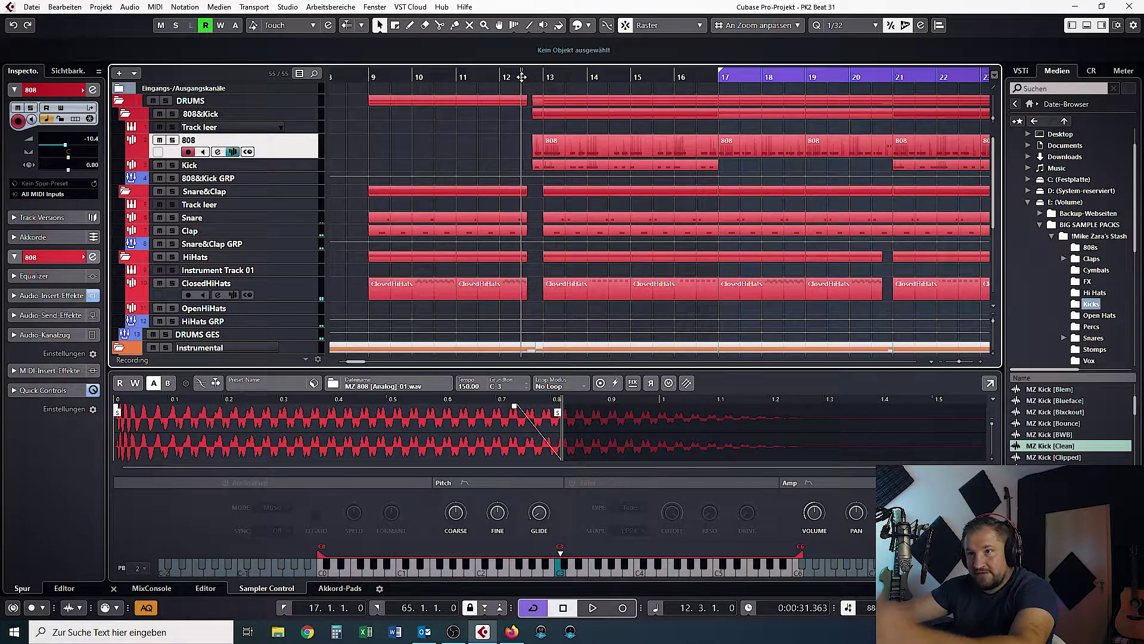
pyautogui.press('space')
pyautogui.moveTo(521, 77); pyautogui.dragTo(503, 84)
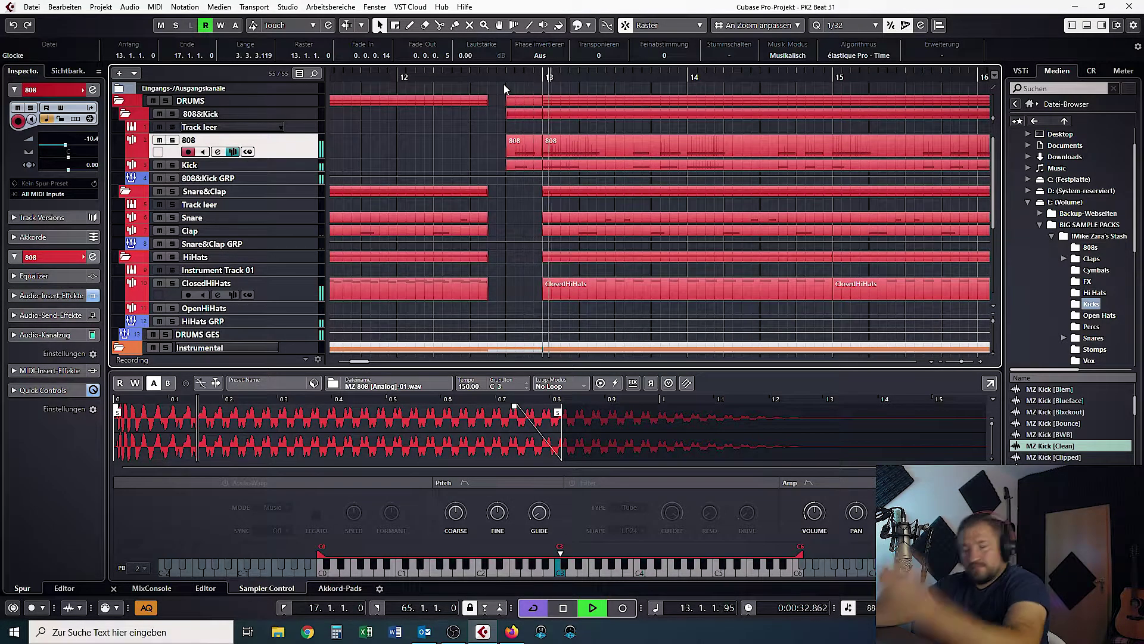
pyautogui.scroll(-5, 450, 149)
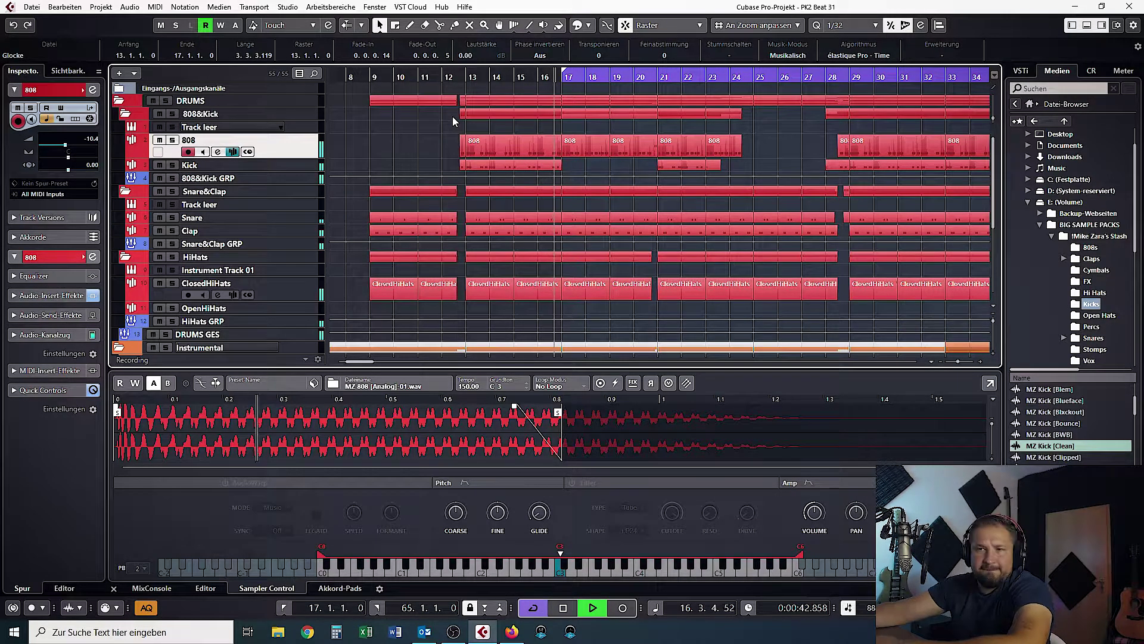
pyautogui.press('space')
pyautogui.moveTo(546, 89); pyautogui.dragTo(545, 128)
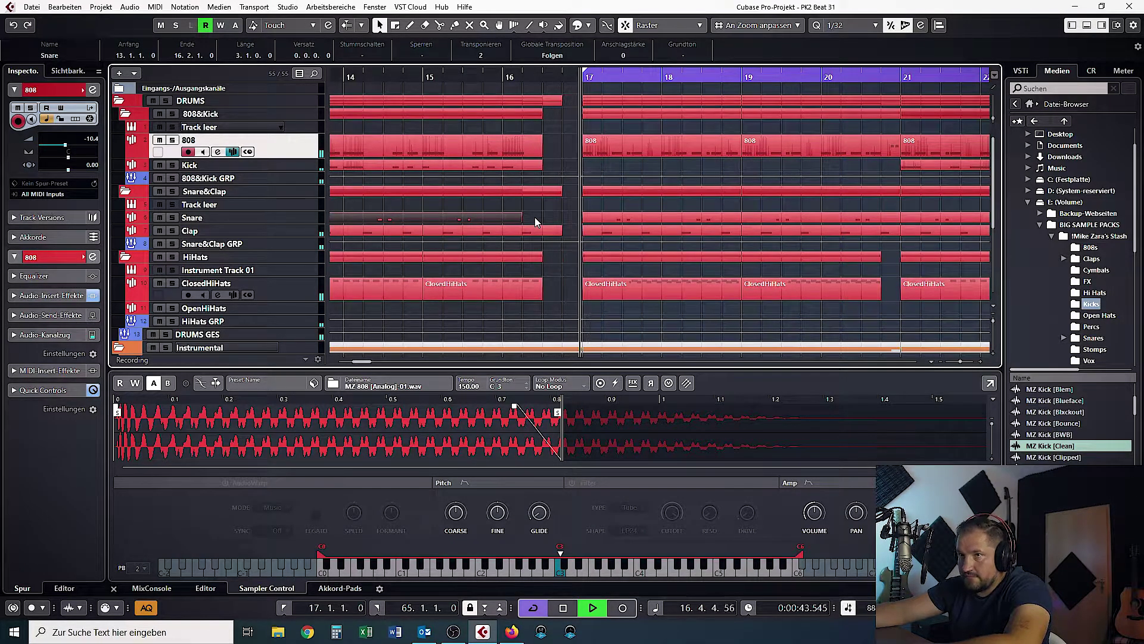
pyautogui.press('g')
pyautogui.press('g')
pyautogui.press('g')
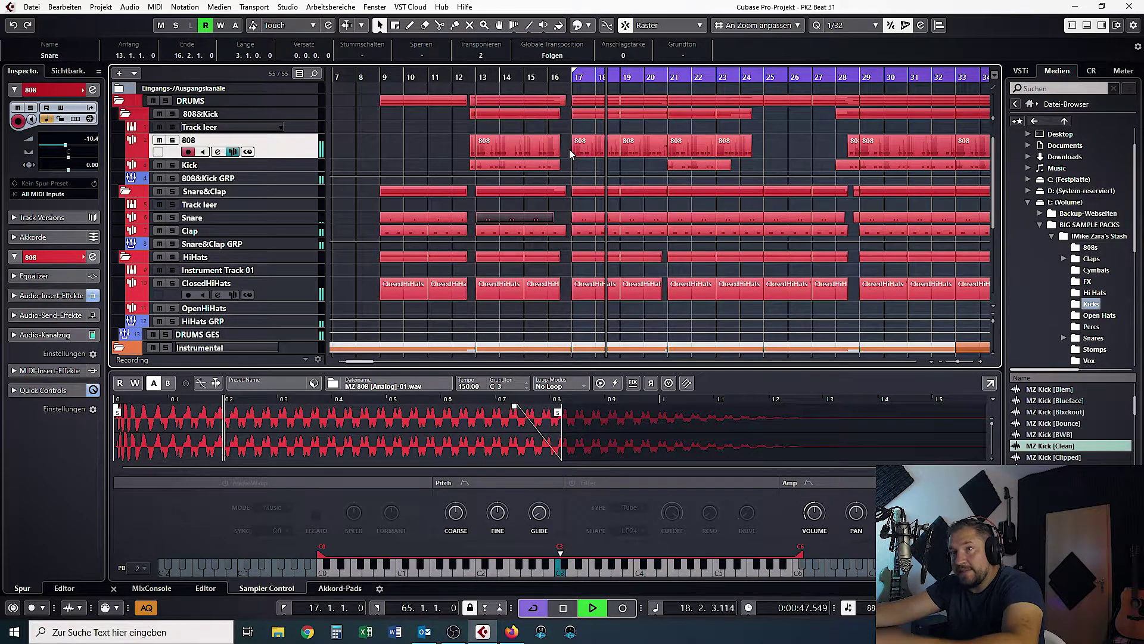
pyautogui.press('space')
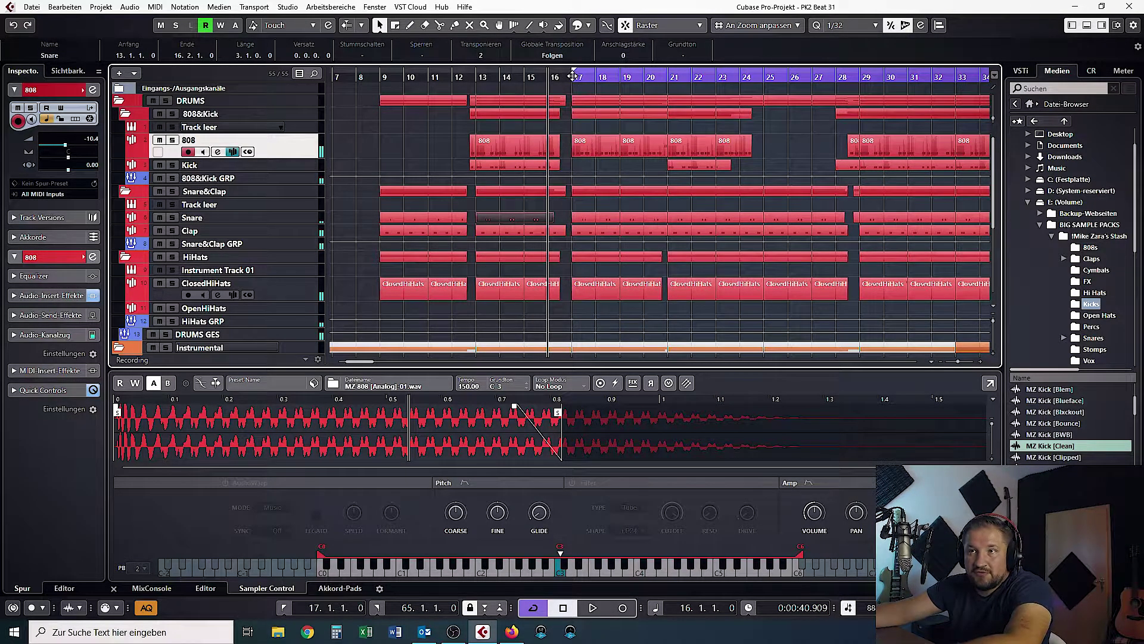
pyautogui.press('space')
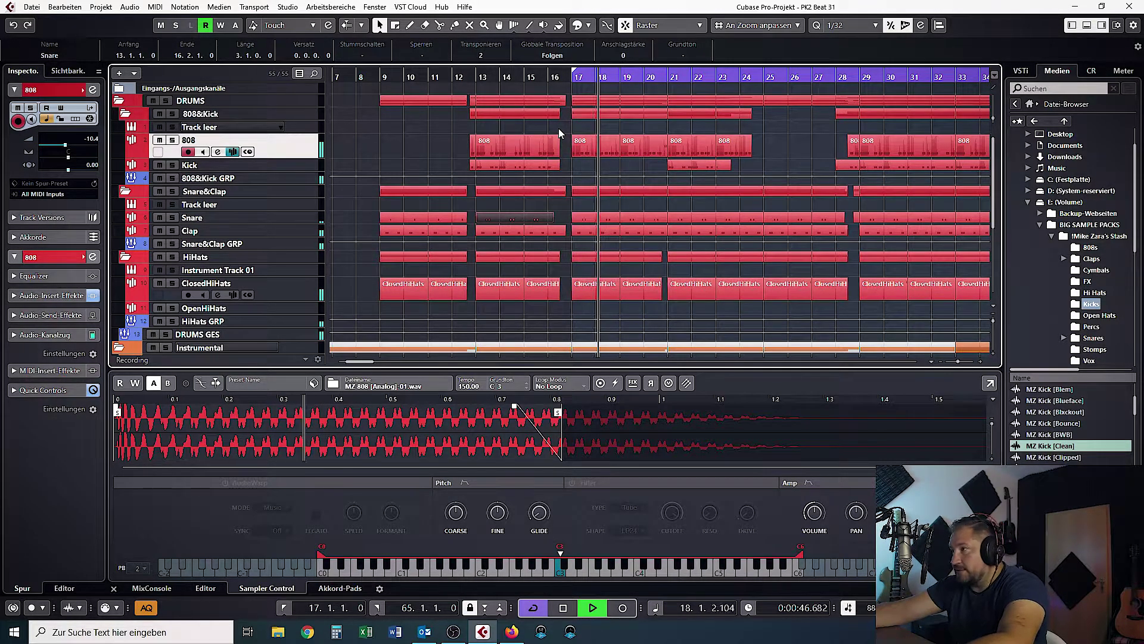
pyautogui.press('space')
pyautogui.click(485, 76)
pyautogui.press('space')
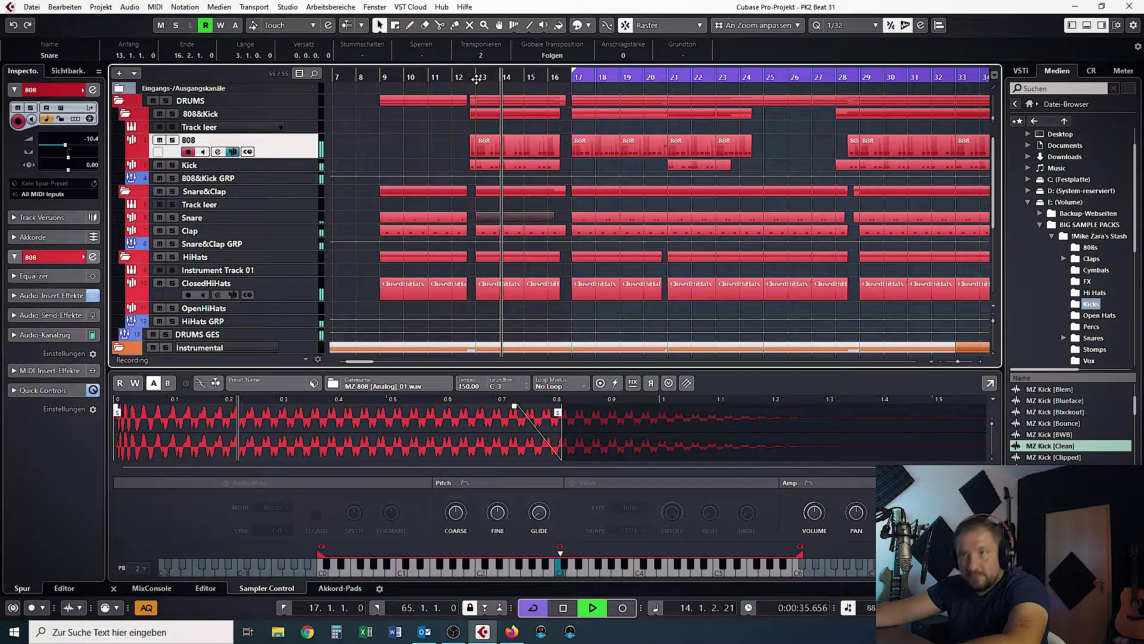
pyautogui.press('space')
pyautogui.click(573, 77)
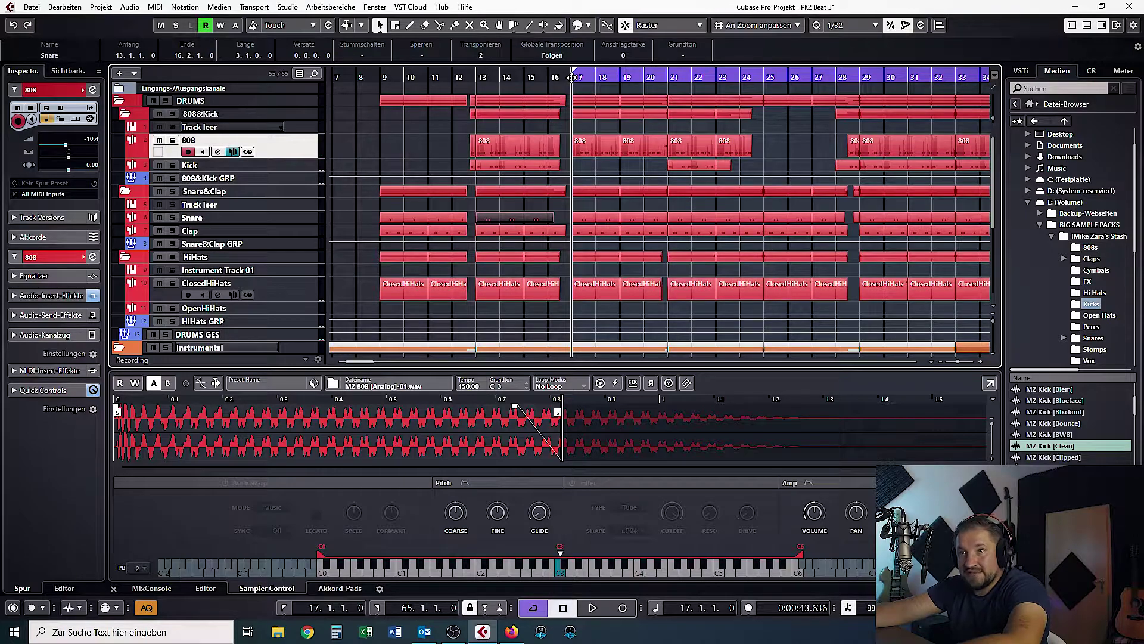
pyautogui.press('space')
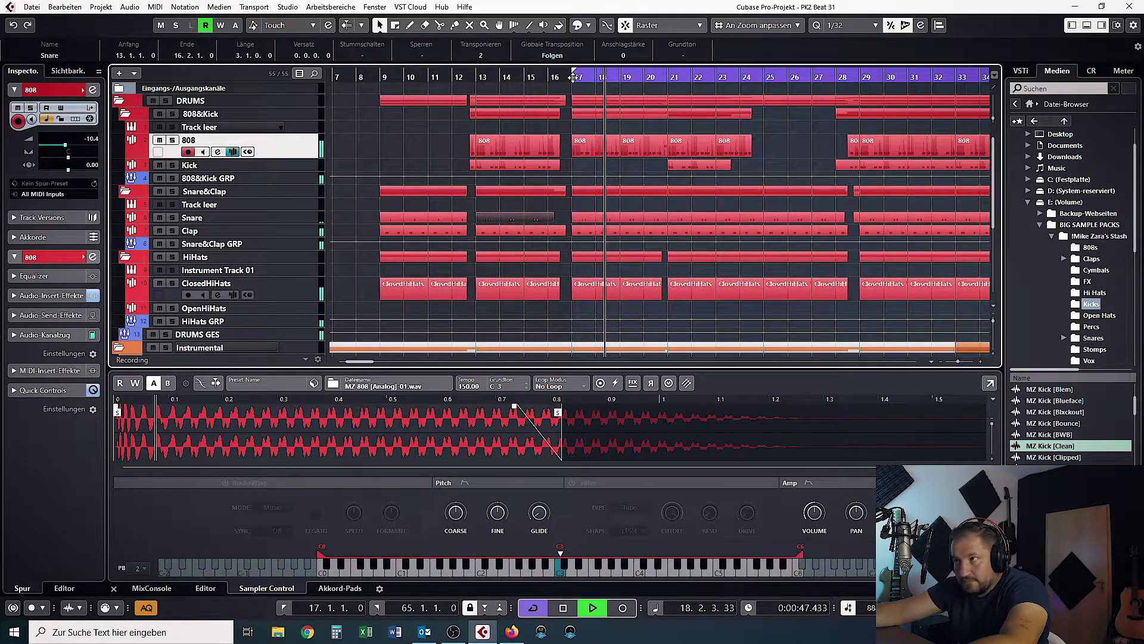
pyautogui.press('space')
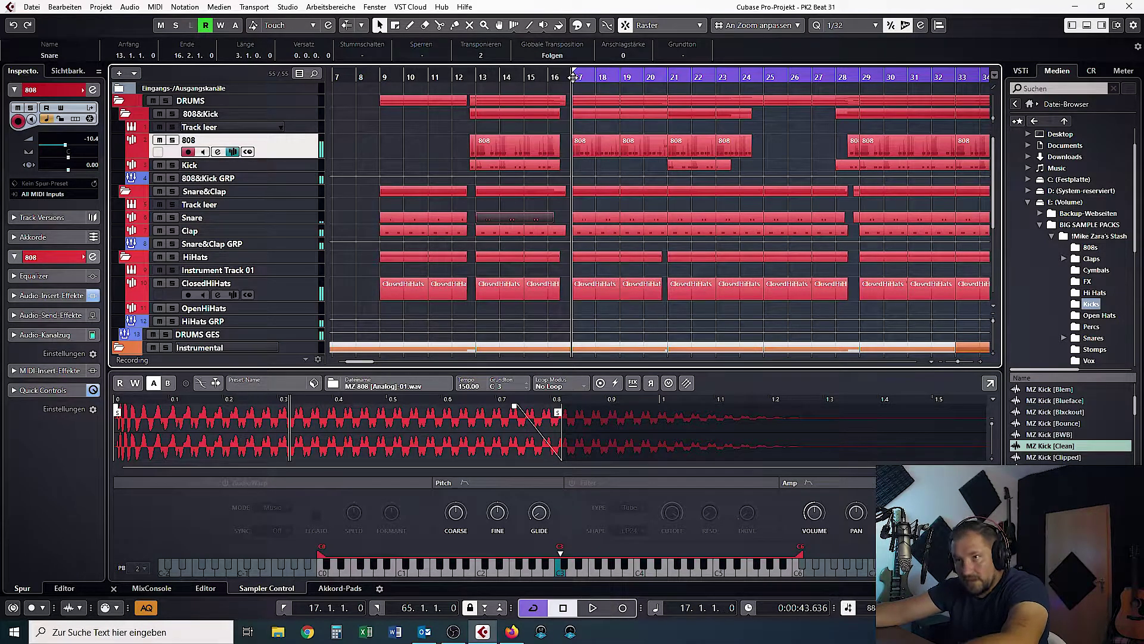
pyautogui.click(380, 77)
pyautogui.scroll(-6, 442, 147)
pyautogui.scroll(1, 447, 146)
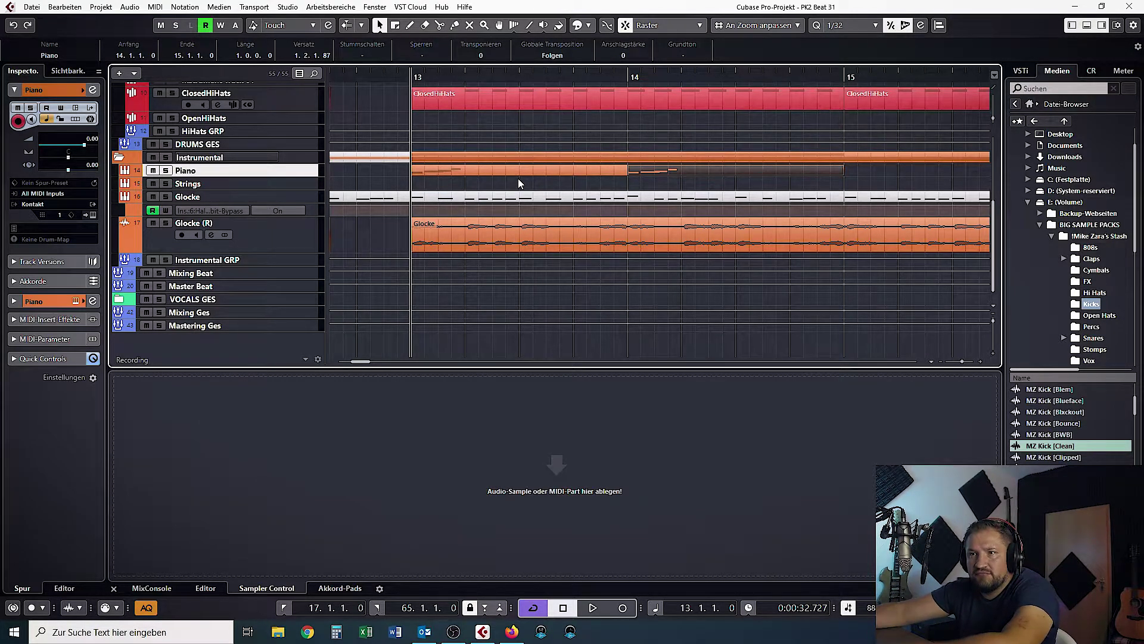
# Deactivate all mutes and solos, play the full beat, and open the MixConsole with F3.
pyautogui.scroll(-3, 517, 178)
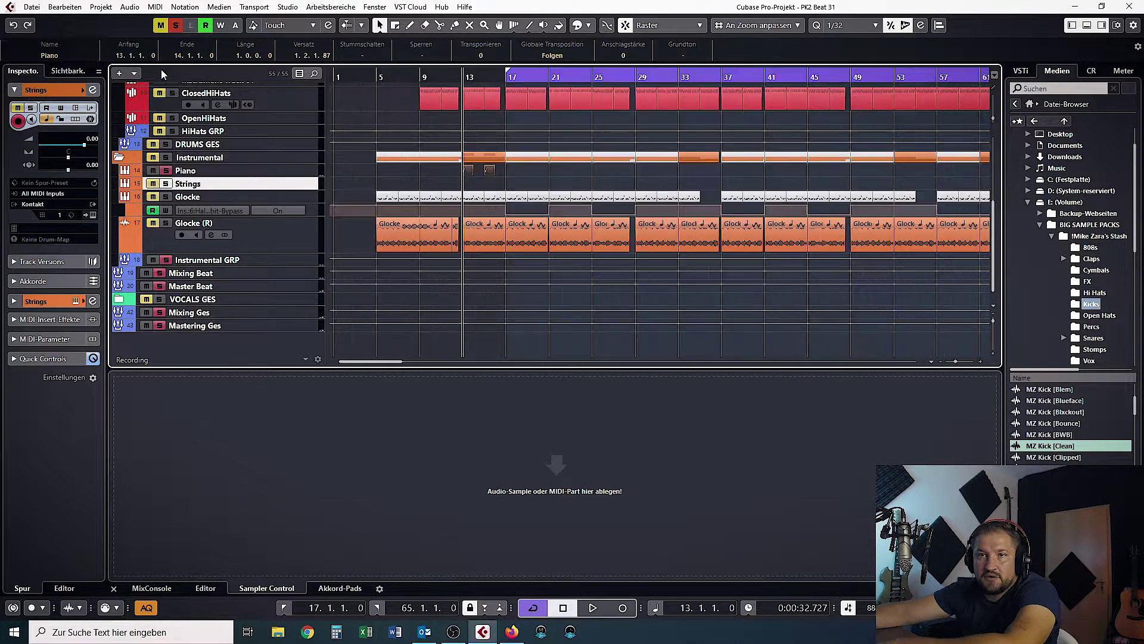
pyautogui.click(176, 25)
pyautogui.press('space')
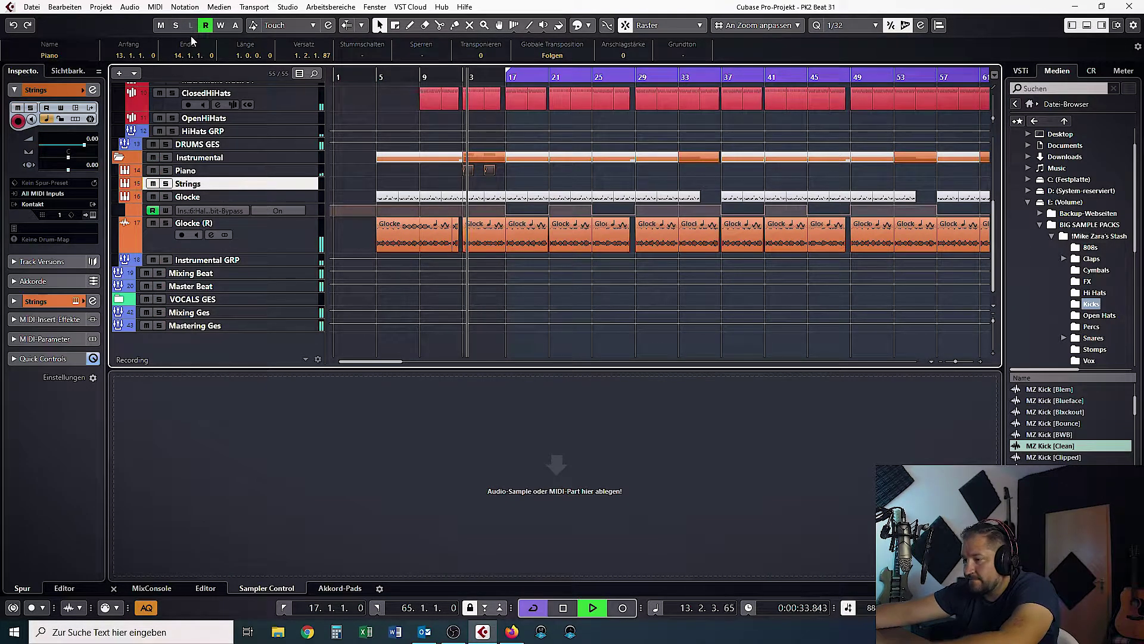
pyautogui.press('F3')
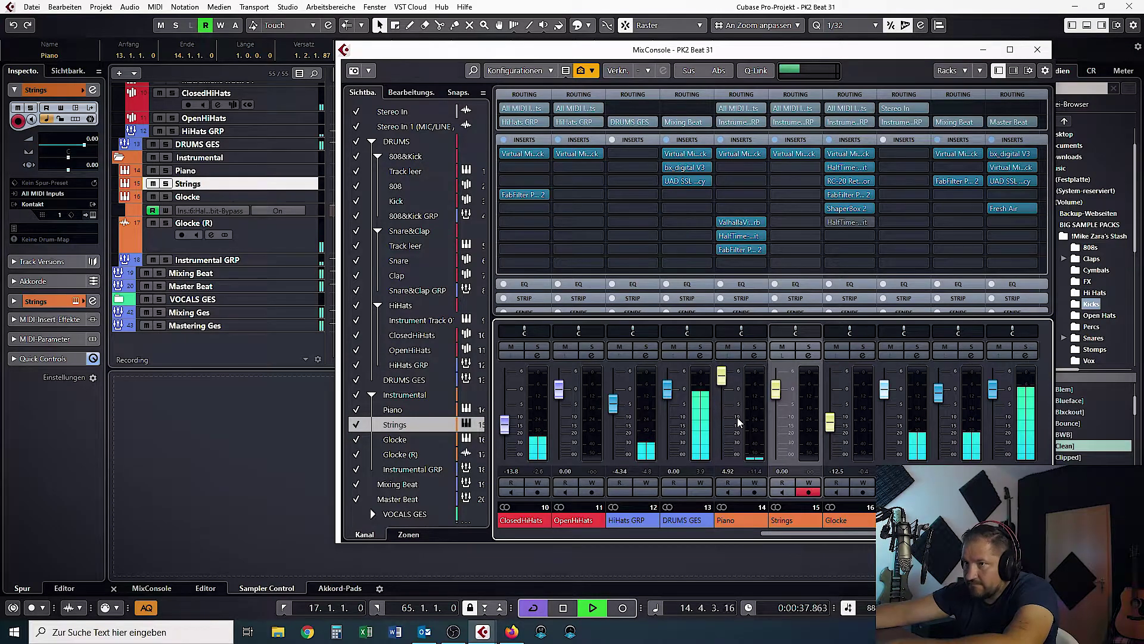
# Raise the Piano fader from 4.92 to 6.02 dB, then check its FabFilter Pro-Q 2 EQ curve.
pyautogui.moveTo(722, 377); pyautogui.dragTo(722, 368)
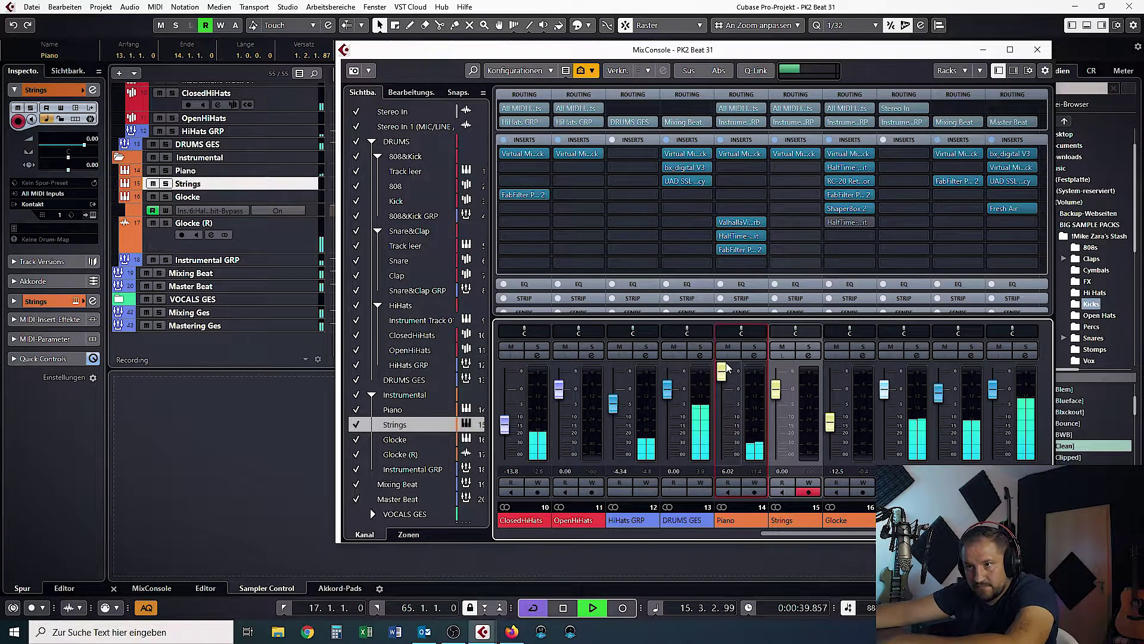
pyautogui.click(739, 249)
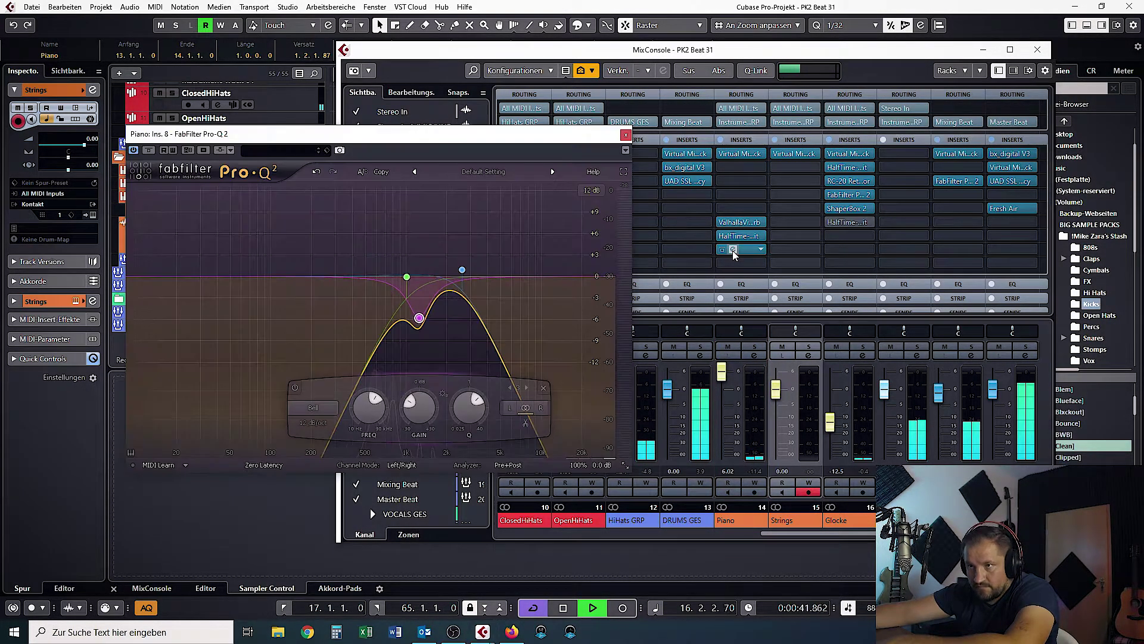
pyautogui.click(626, 135)
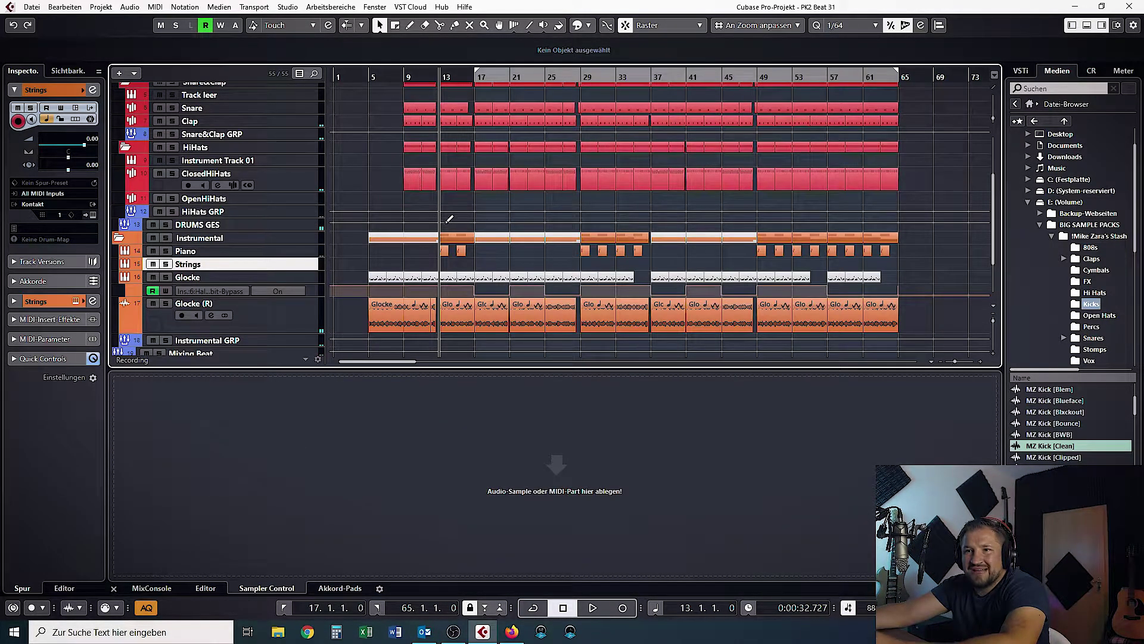
pyautogui.scroll(-2, 435, 215)
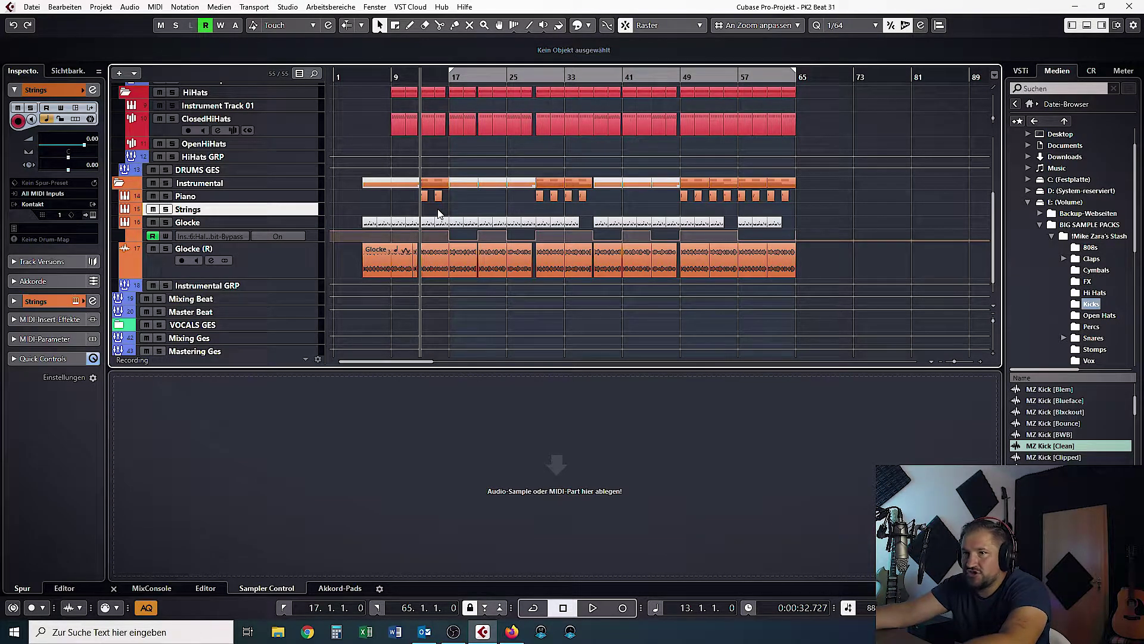
pyautogui.scroll(5, 439, 213)
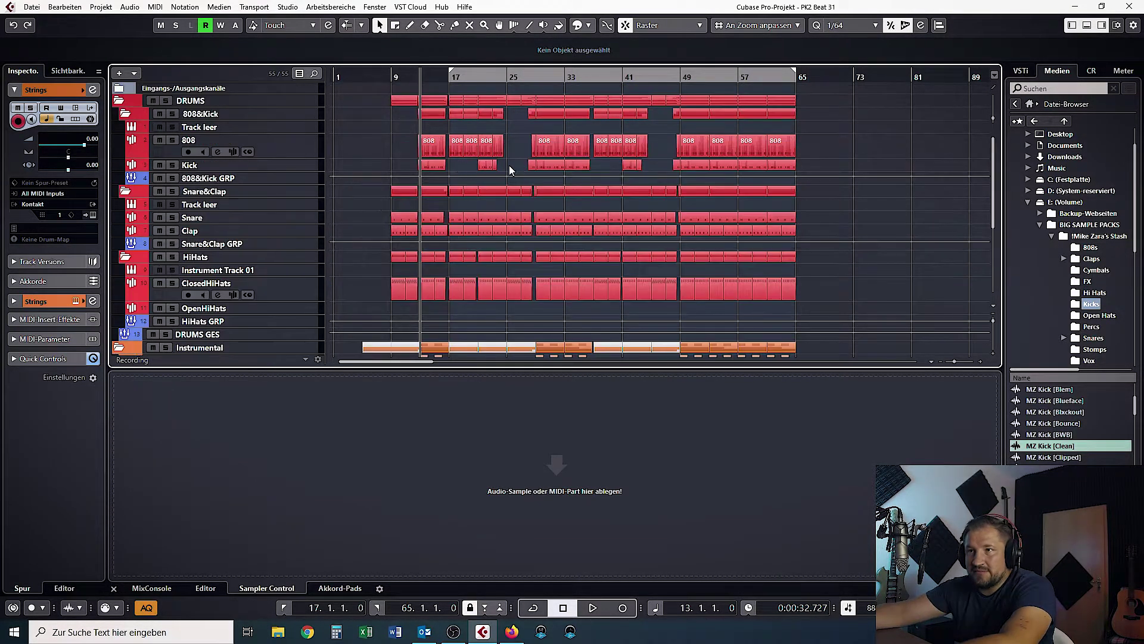
pyautogui.scroll(-3, 486, 173)
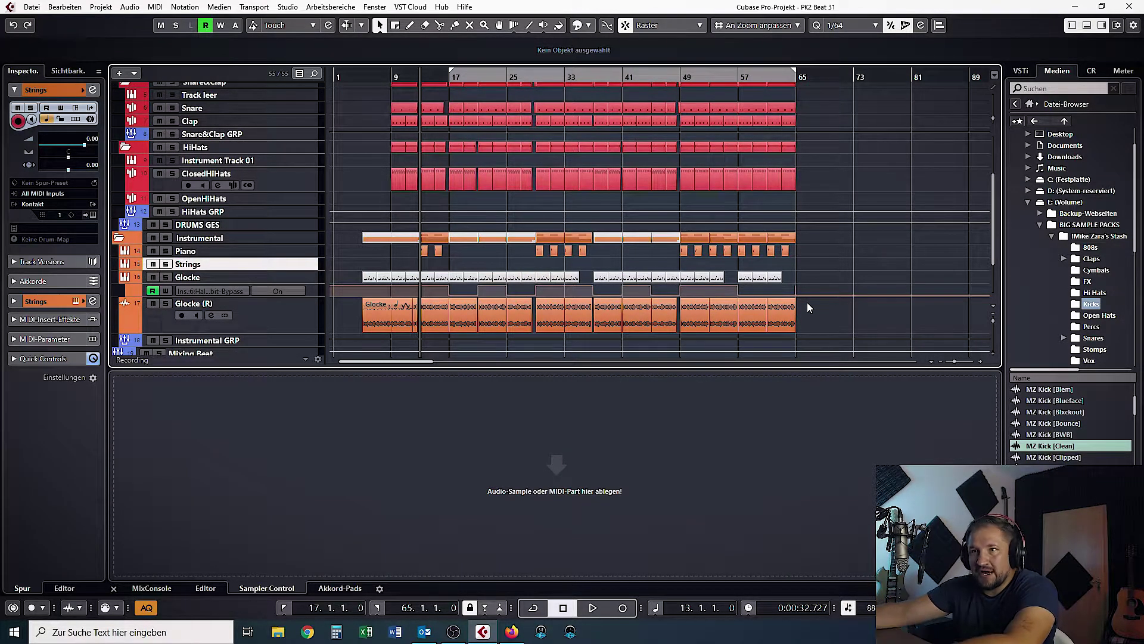
pyautogui.scroll(-2, 810, 298)
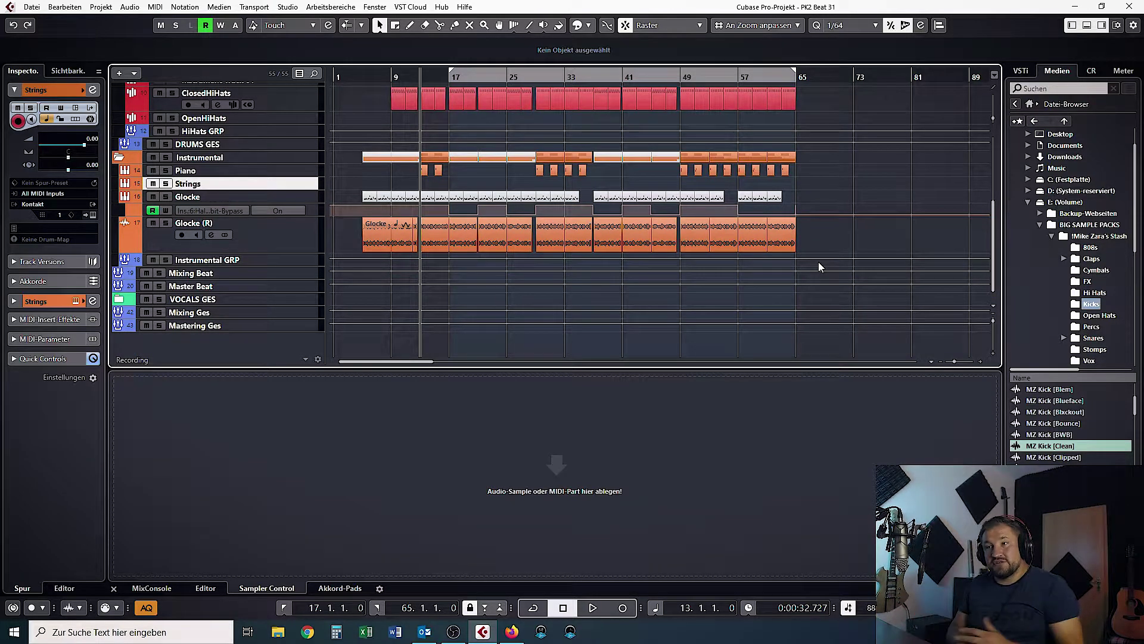